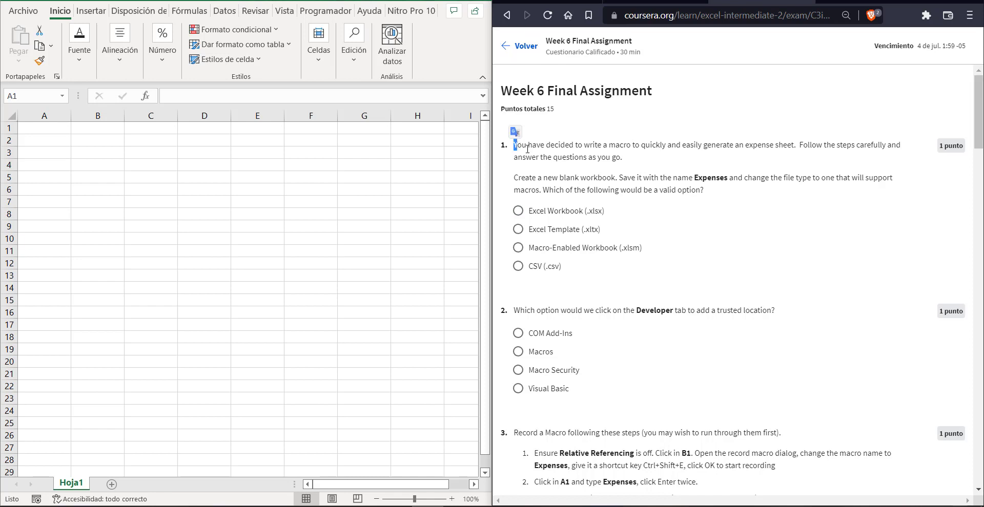
Step: Read question 1 of the assignment and answer it with Macro-Enabled Workbook (.xlsm)
{"action": "left_click_drag", "start_coordinate": [626, 162], "coordinate": [512, 148]}
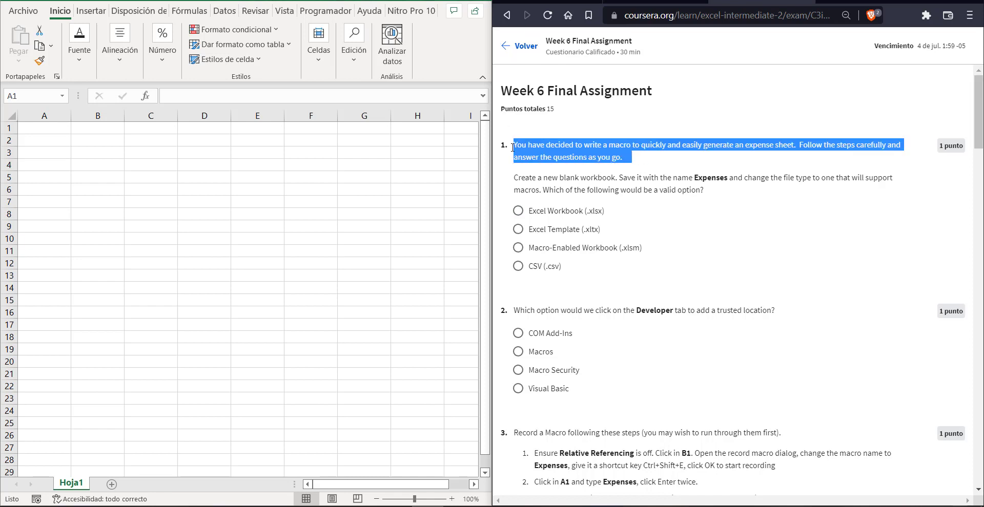
{"action": "left_click", "coordinate": [662, 161]}
{"action": "left_click_drag", "start_coordinate": [707, 192], "coordinate": [518, 190]}
{"action": "left_click", "coordinate": [673, 208]}
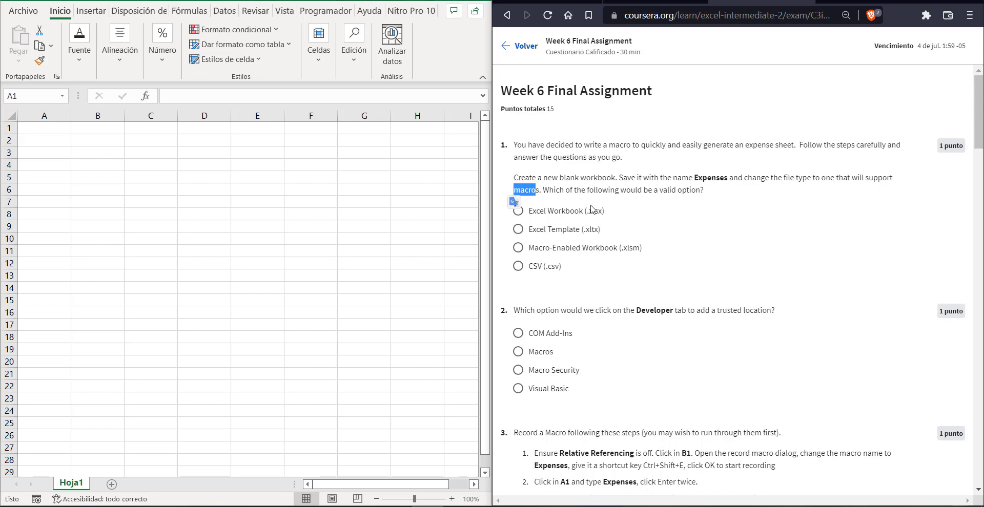
{"action": "left_click", "coordinate": [640, 211]}
{"action": "left_click", "coordinate": [609, 251]}
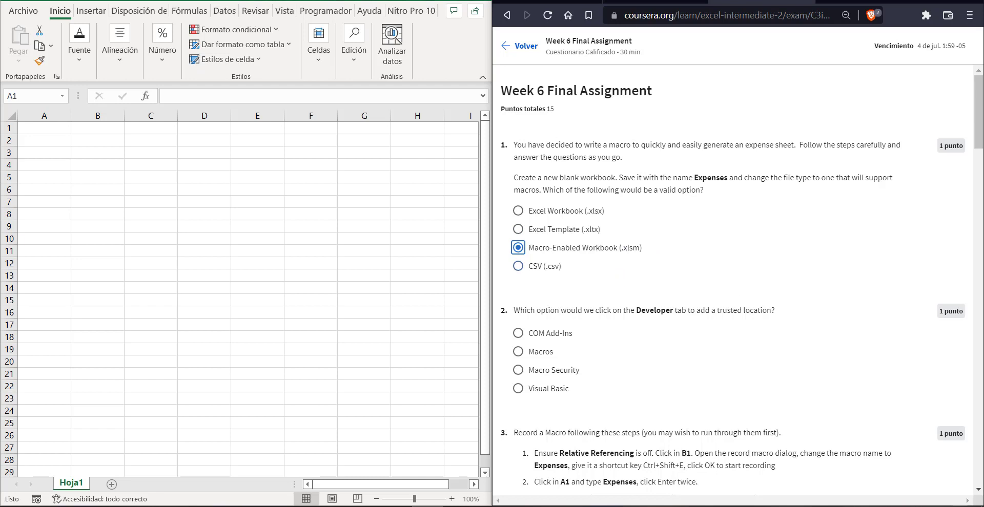
Step: Check the Developer options for adding a trusted location and answer question 2 with Macro Security
{"action": "scroll", "coordinate": [762, 172], "scroll_direction": "down", "scroll_amount": 3}
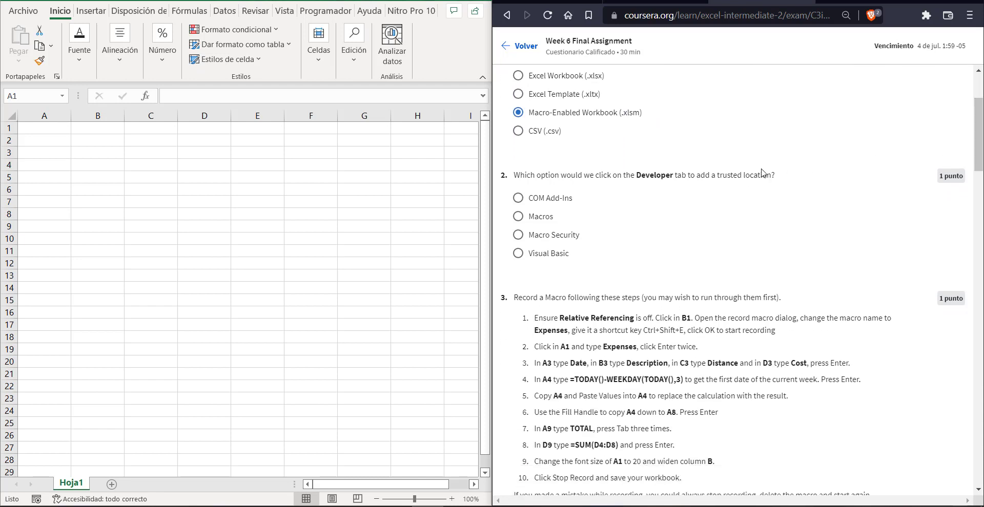
{"action": "left_click_drag", "start_coordinate": [637, 177], "coordinate": [766, 177]}
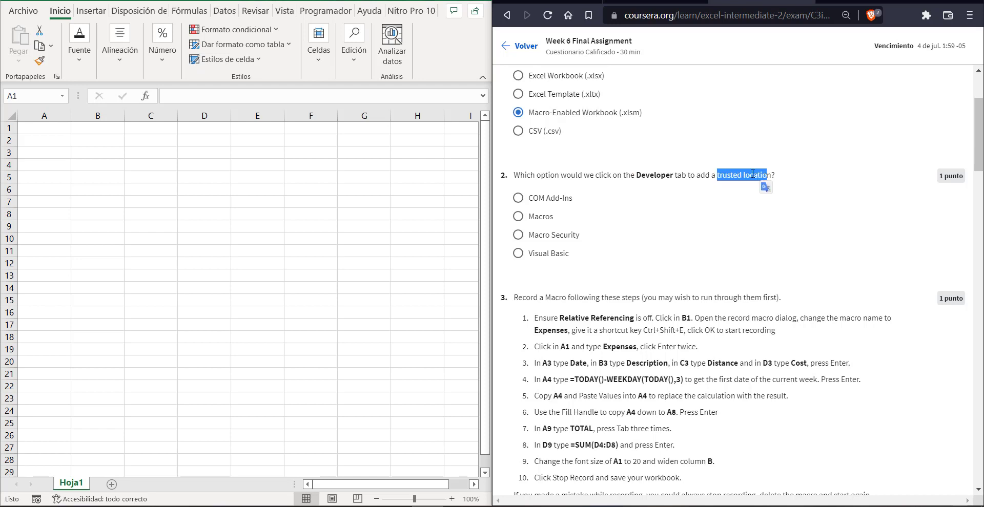
{"action": "left_click", "coordinate": [313, 15]}
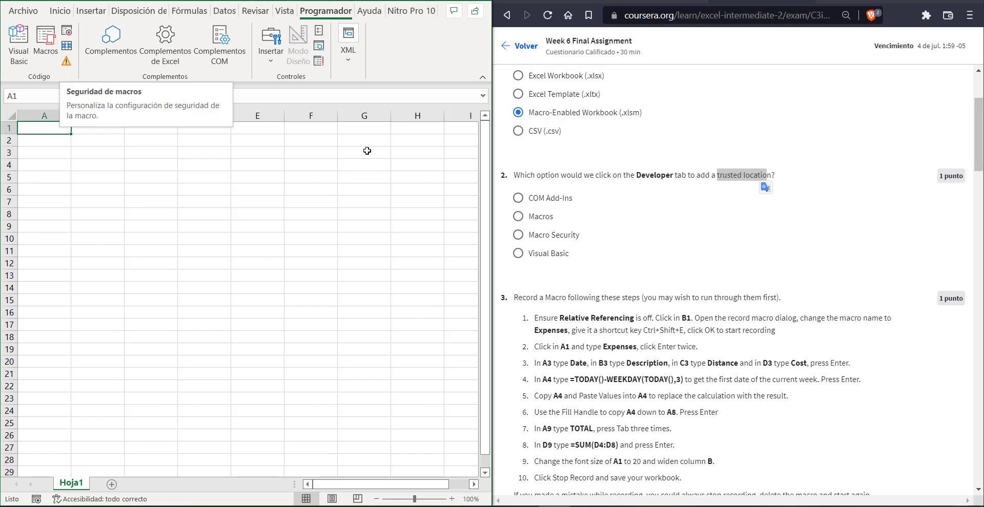
{"action": "left_click", "coordinate": [551, 239]}
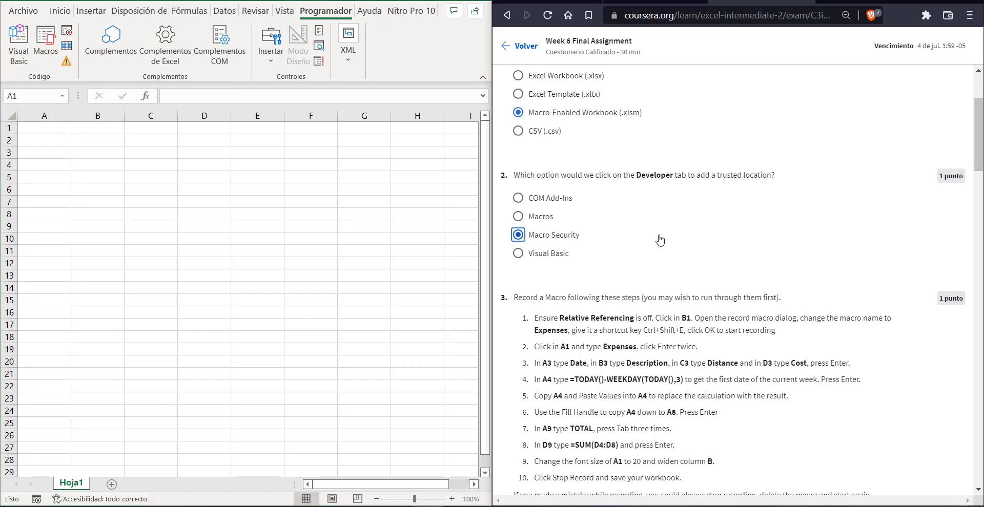
Step: Read question 3's instructions and start recording a macro named GASTOS from cell B1, with the shortcut Ctrl+Shift+E, stored in this workbook
{"action": "scroll", "coordinate": [769, 205], "scroll_direction": "down", "scroll_amount": 2}
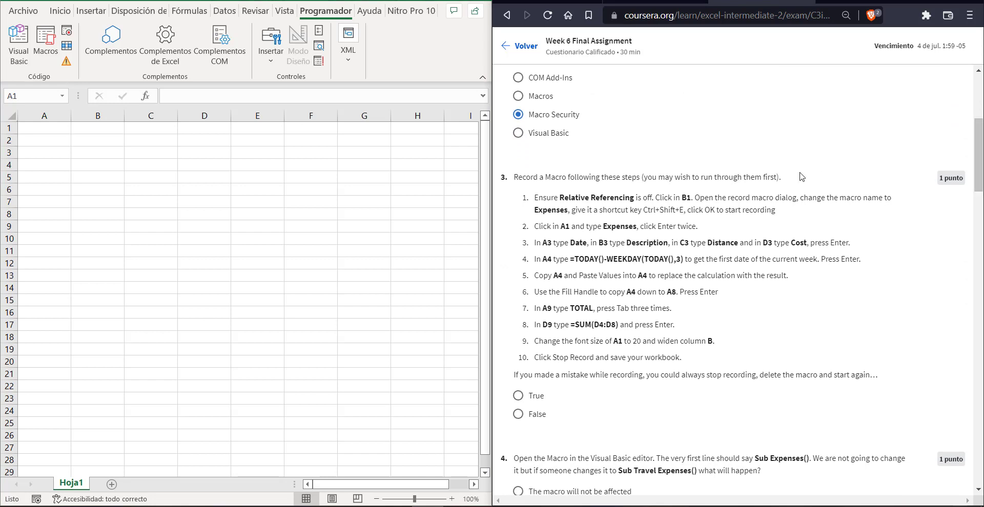
{"action": "left_click_drag", "start_coordinate": [781, 177], "coordinate": [511, 179]}
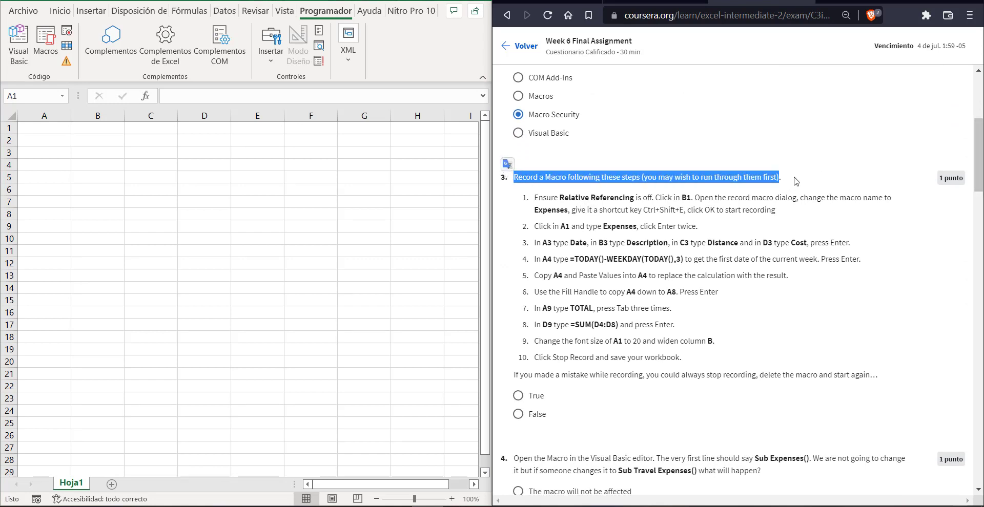
{"action": "left_click", "coordinate": [537, 199]}
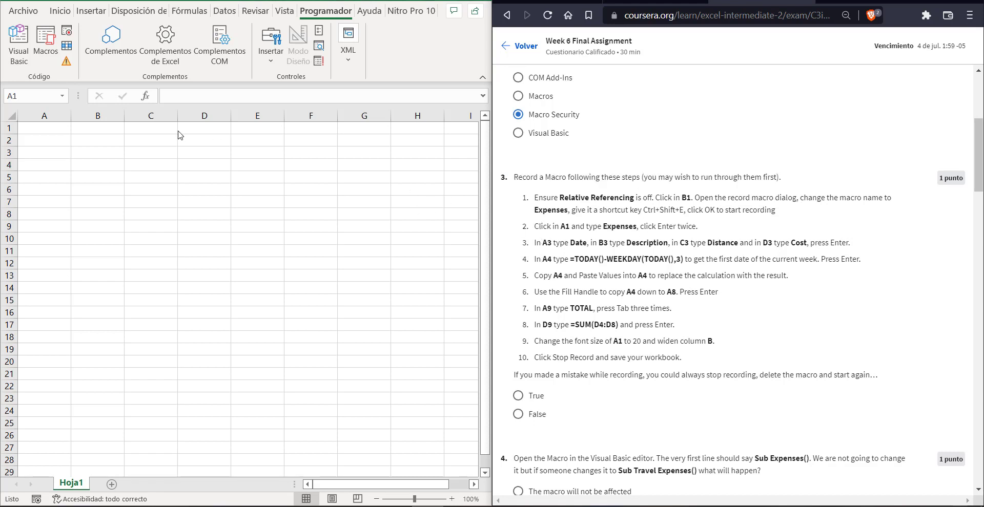
{"action": "left_click", "coordinate": [100, 128]}
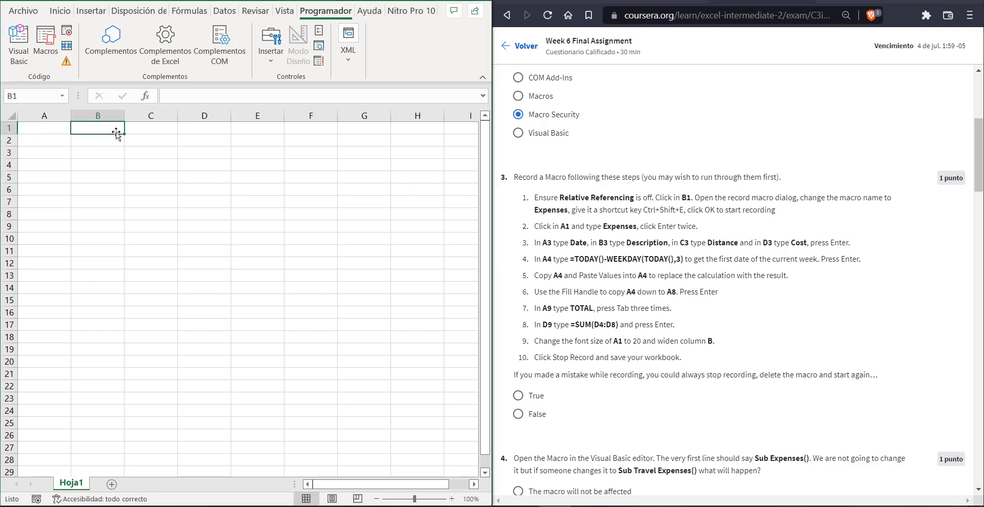
{"action": "left_click", "coordinate": [66, 32]}
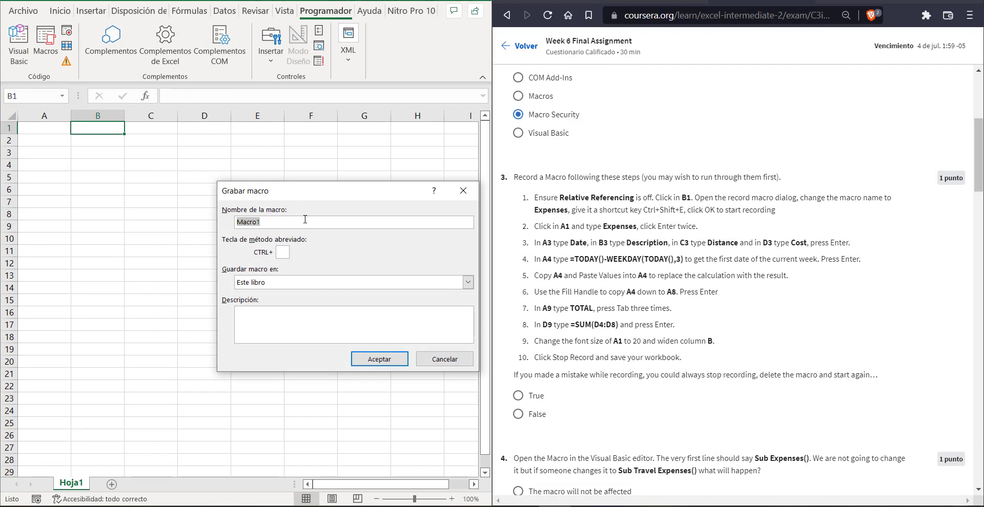
{"action": "type", "text": "GASTOS"}
{"action": "left_click", "coordinate": [284, 251]}
{"action": "type", "text": "E"}
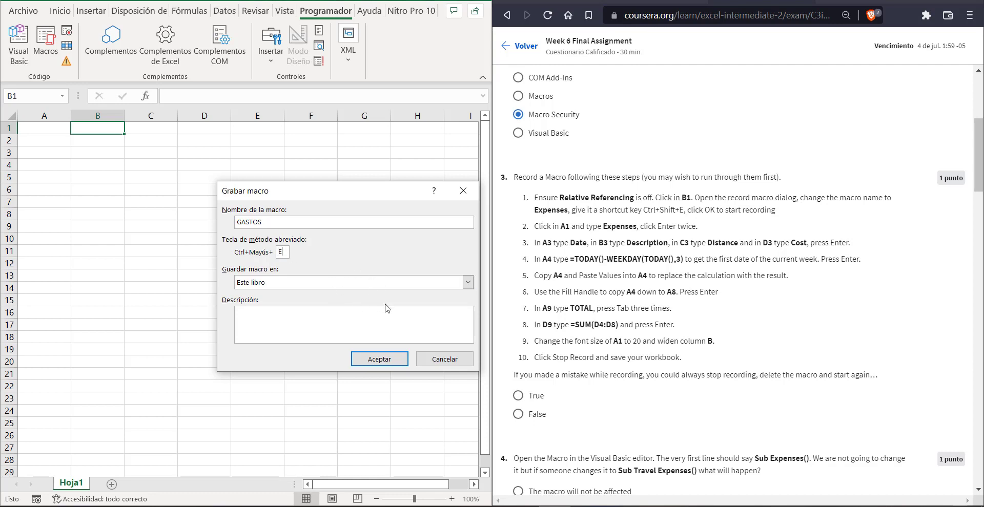
{"action": "left_click", "coordinate": [380, 361]}
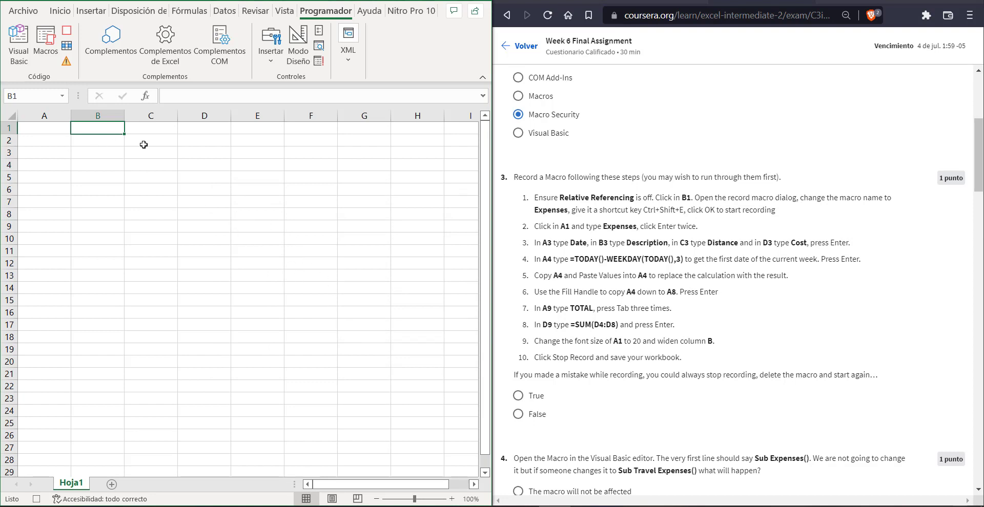
Step: Enter the title GASTOS in cell A1 and move on to cell A3
{"action": "key", "text": "Left"}
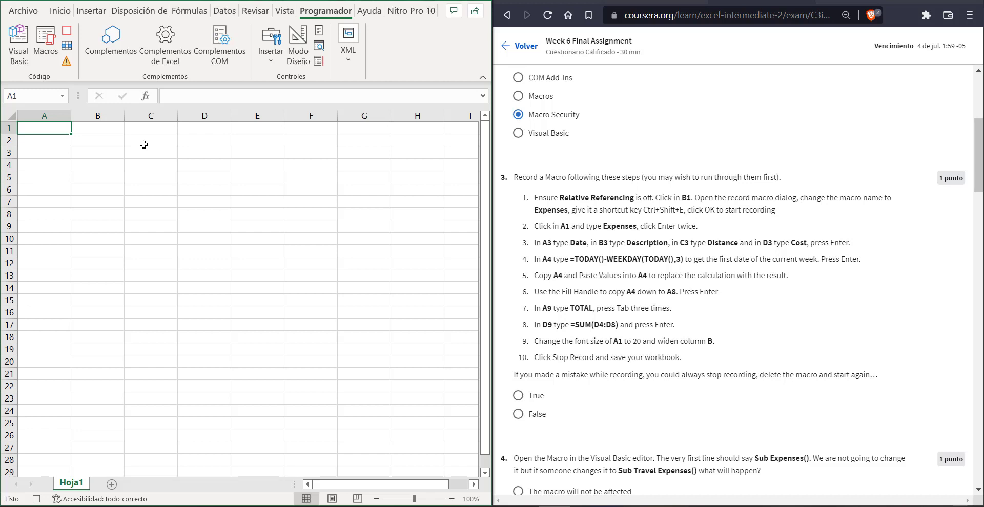
{"action": "type", "text": "GASTOS"}
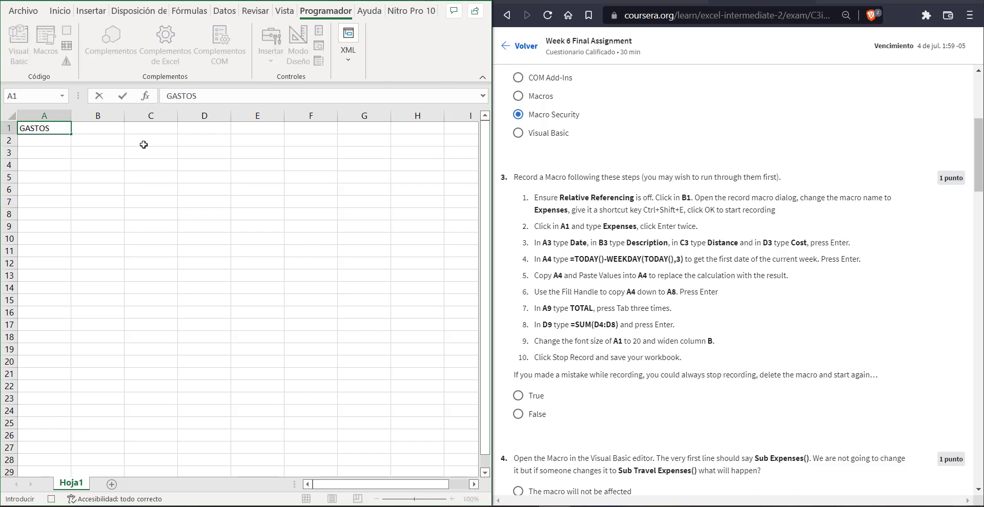
{"action": "key", "text": "Return"}
{"action": "key", "text": "Return"}
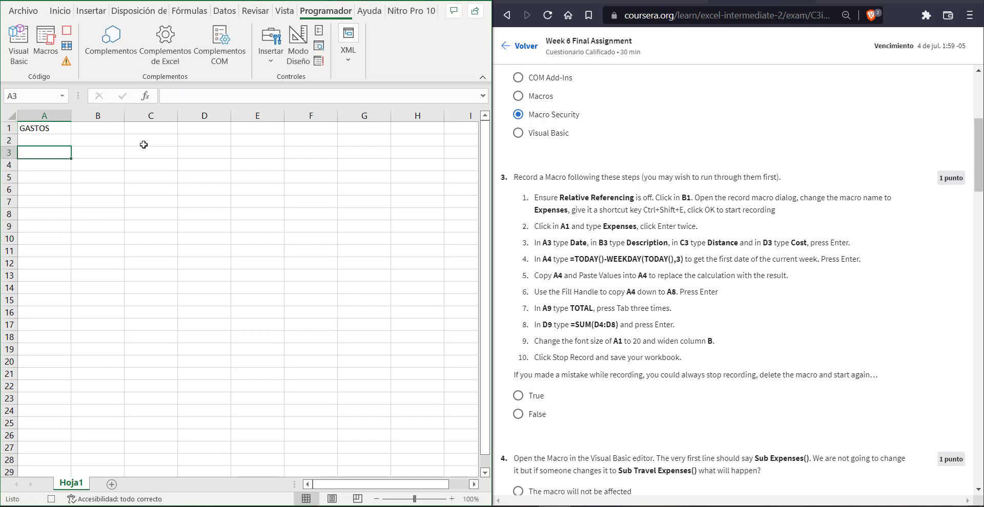
Step: Enter the column headings Fecha, Descripción, Distancia and Costo in cells A3 to D3
{"action": "type", "text": "Fecha"}
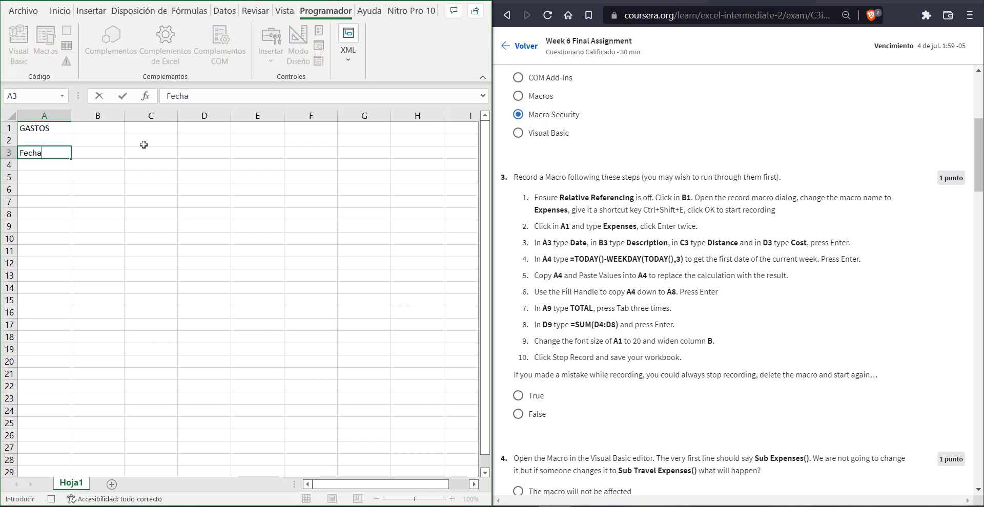
{"action": "key", "text": "Tab"}
{"action": "type", "text": "De"}
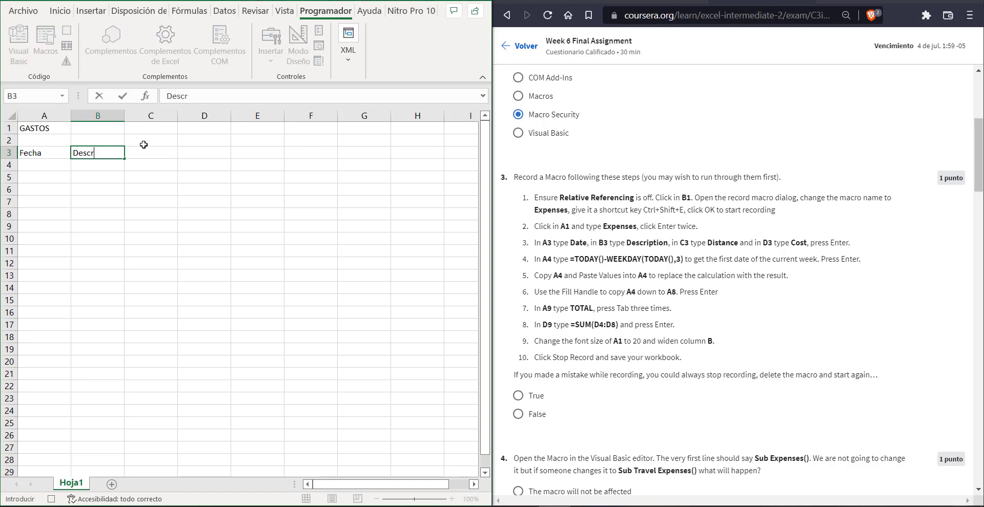
{"action": "type", "text": "scripción"}
{"action": "key", "text": "Tab"}
{"action": "type", "text": "D"}
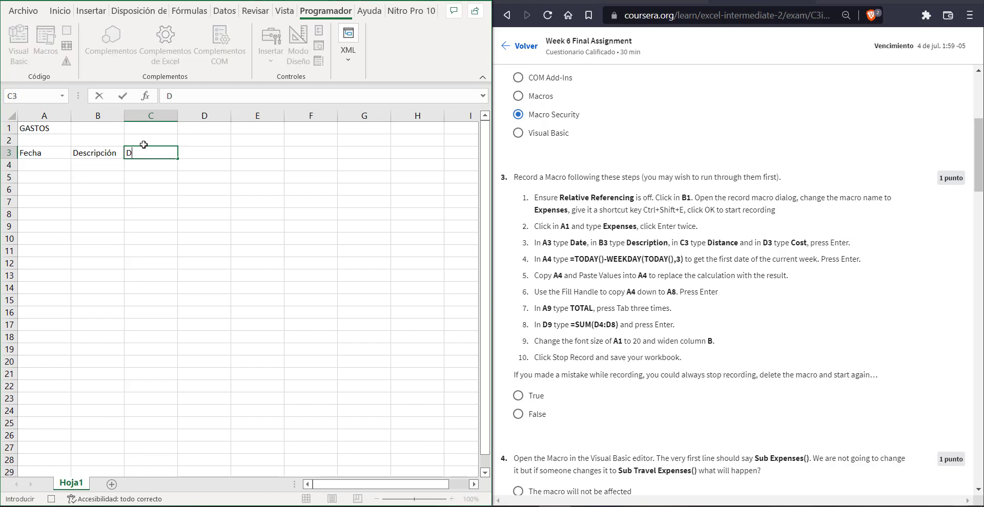
{"action": "type", "text": "istancia"}
{"action": "key", "text": "Tab"}
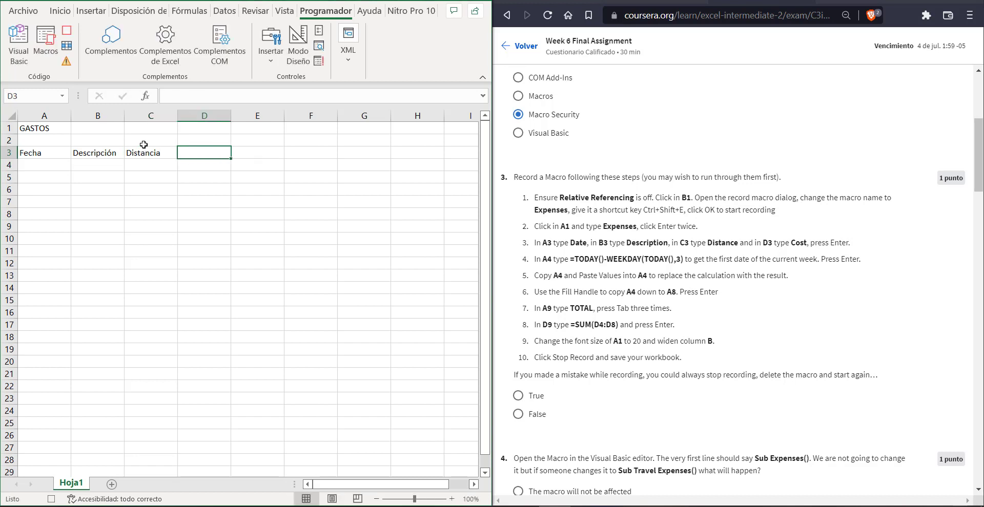
{"action": "type", "text": "Costo"}
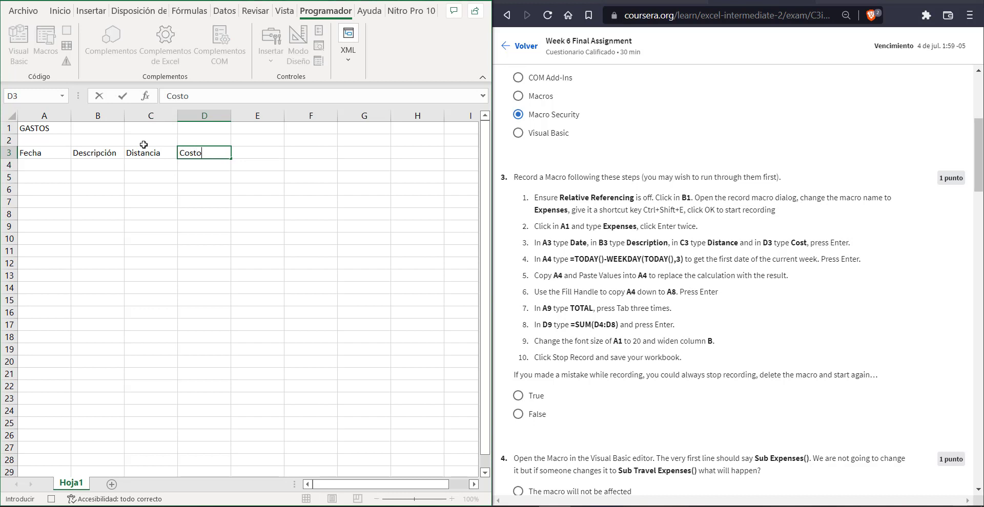
{"action": "key", "text": "Return"}
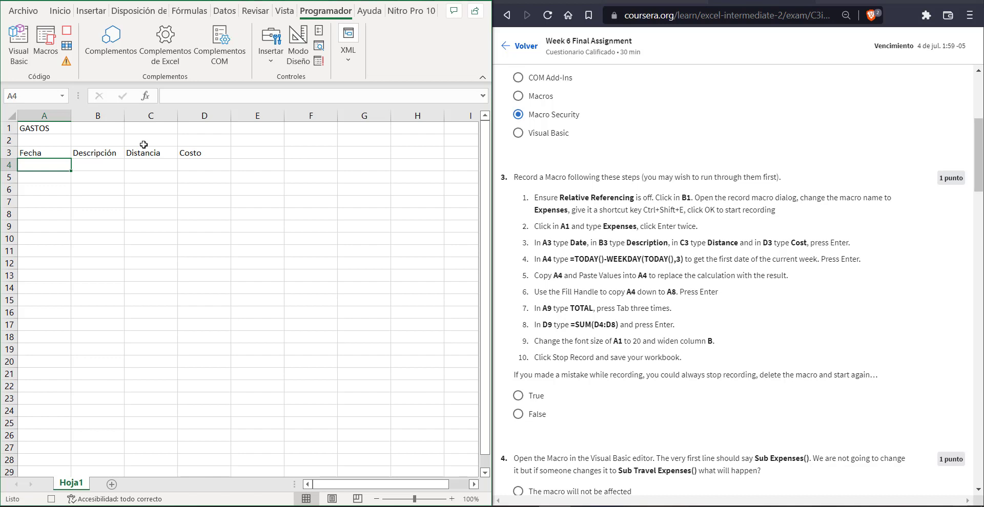
Step: Enter the formula =HOY()-DIASEM(HOY();3) in cell A4 to get the first date of the current week
{"action": "type", "text": "="}
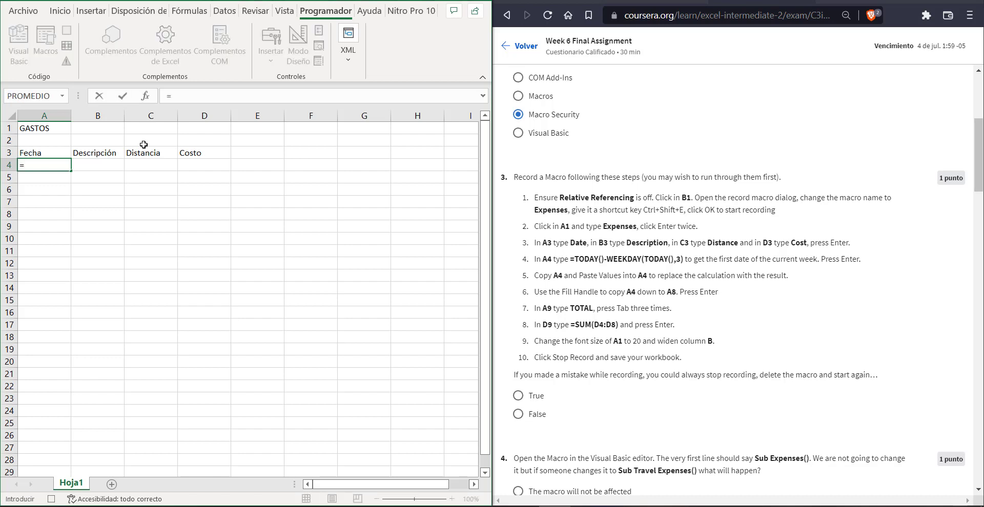
{"action": "type", "text": "hoy"}
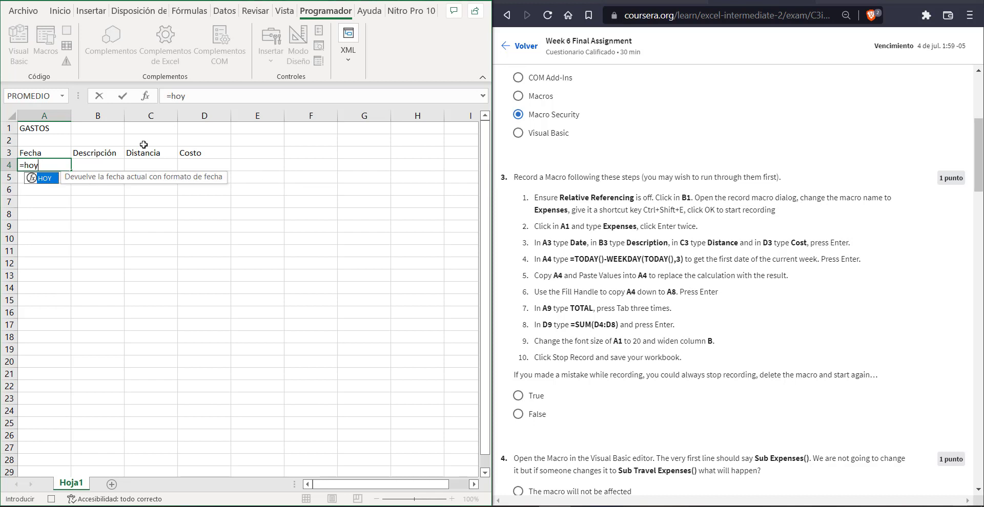
{"action": "key", "text": "Tab"}
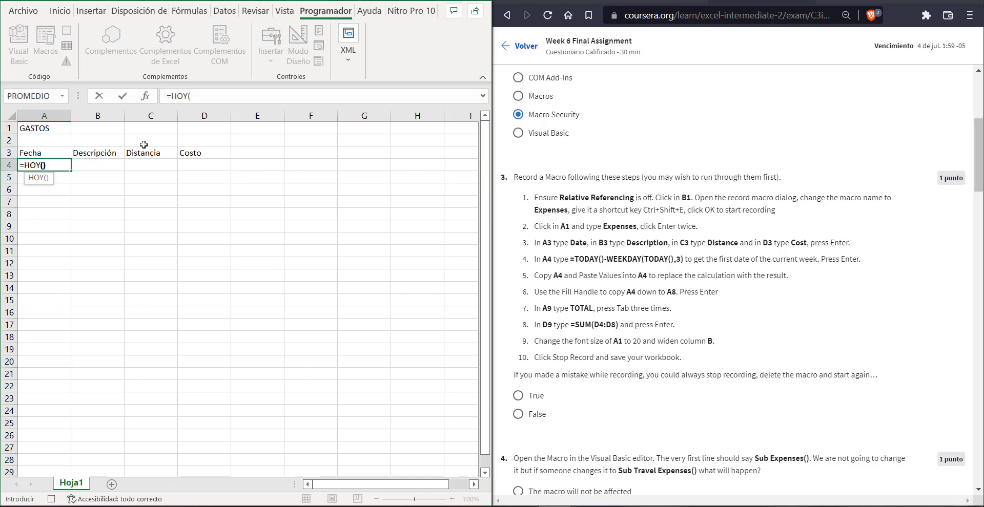
{"action": "type", "text": ")-"}
{"action": "type", "text": "diasem"}
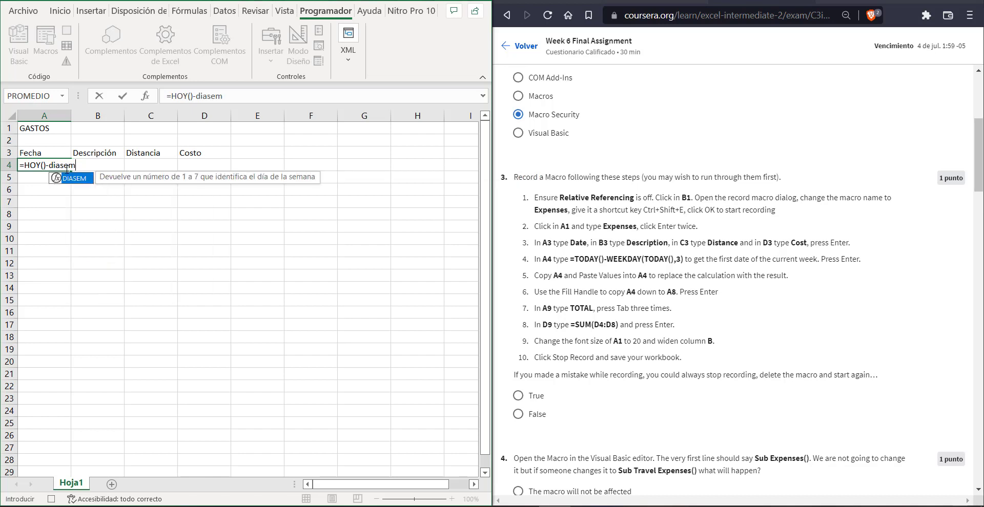
{"action": "key", "text": "Tab"}
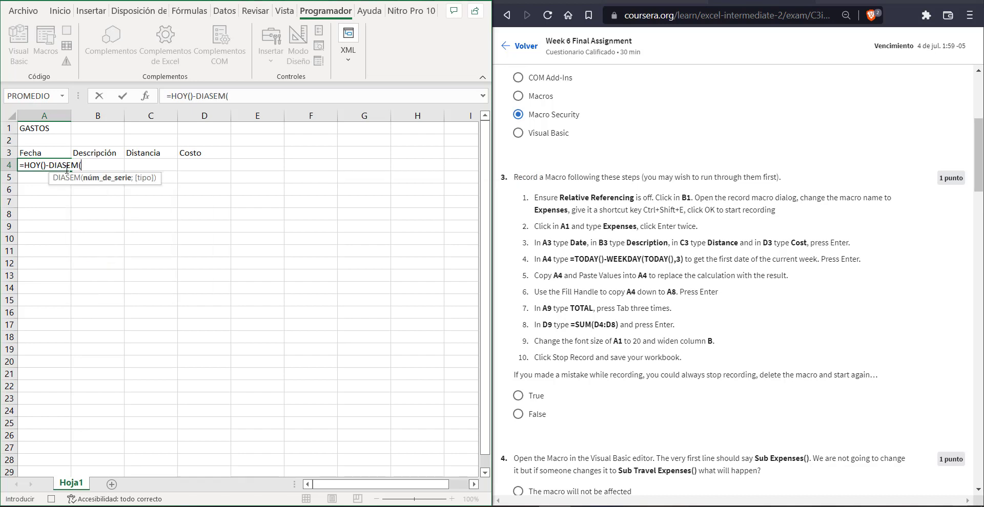
{"action": "type", "text": "h"}
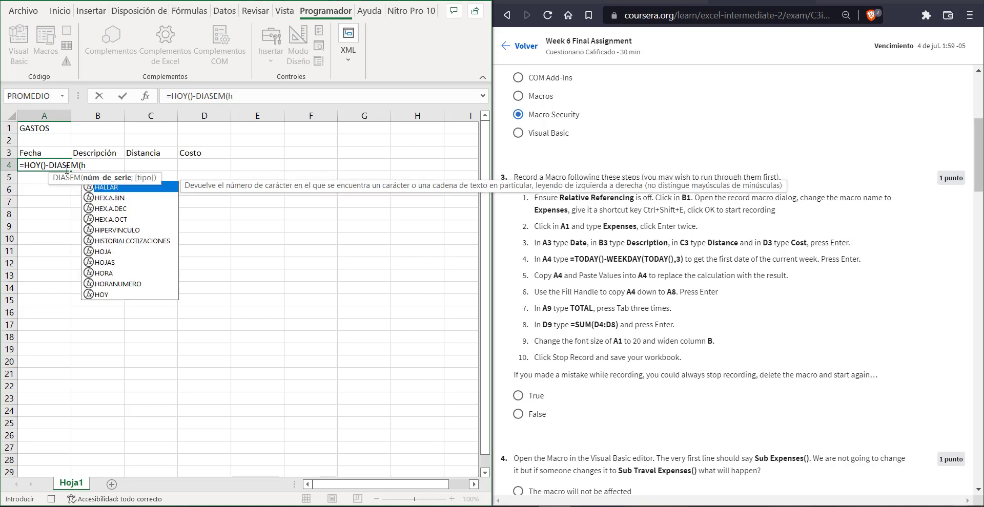
{"action": "type", "text": "oy"}
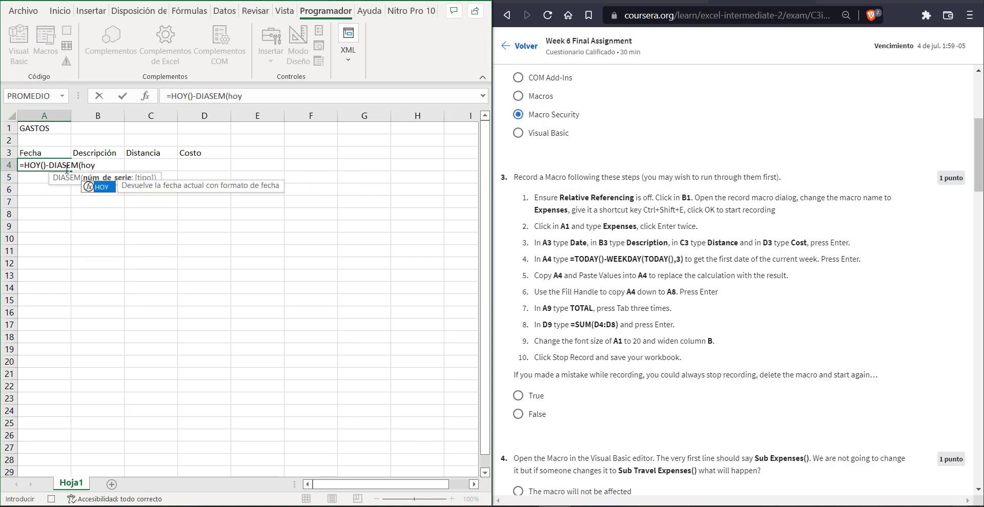
{"action": "key", "text": "Tab"}
{"action": "type", "text": ")"}
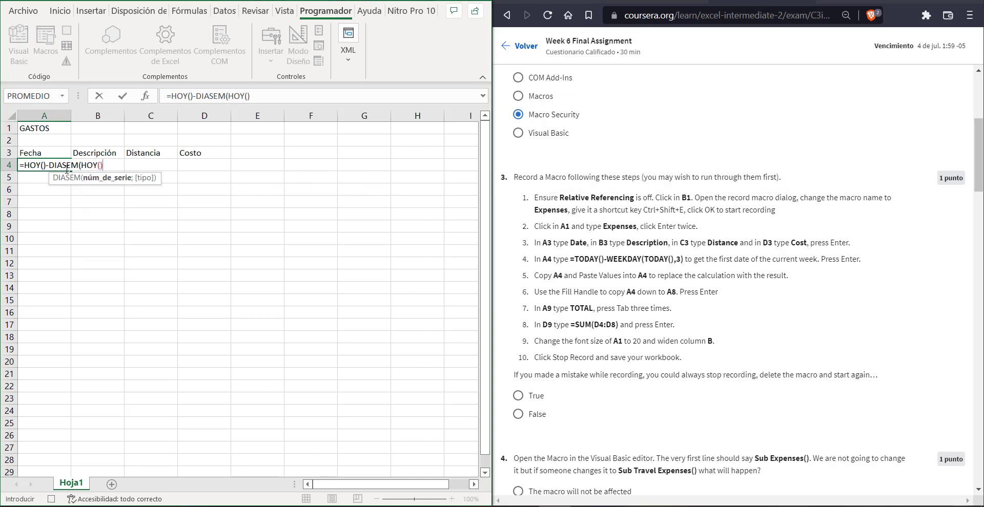
{"action": "type", "text": ";3"}
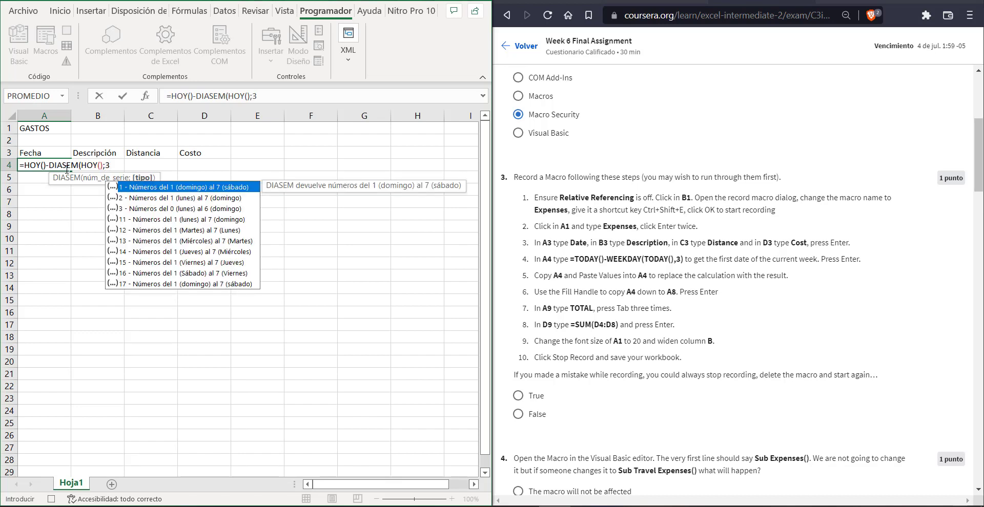
{"action": "type", "text": ")"}
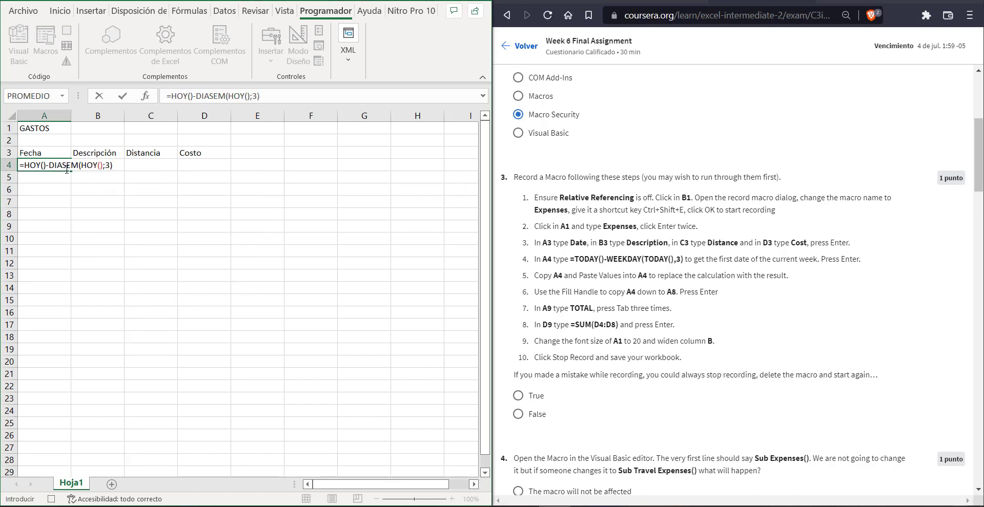
{"action": "key", "text": "Return"}
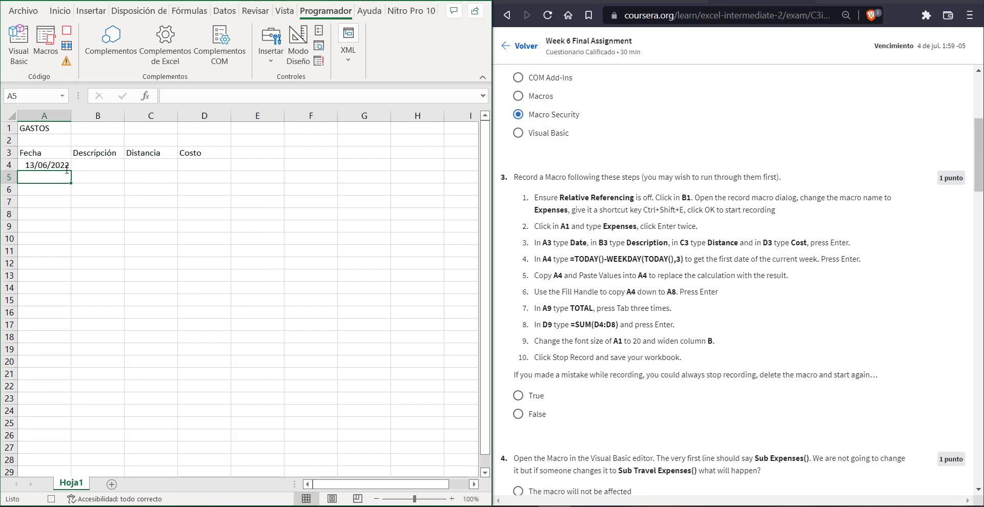
Step: Replace the formula in cell A4 with its value by pasting values, and fill the dates down to A8
{"action": "left_click", "coordinate": [66, 164]}
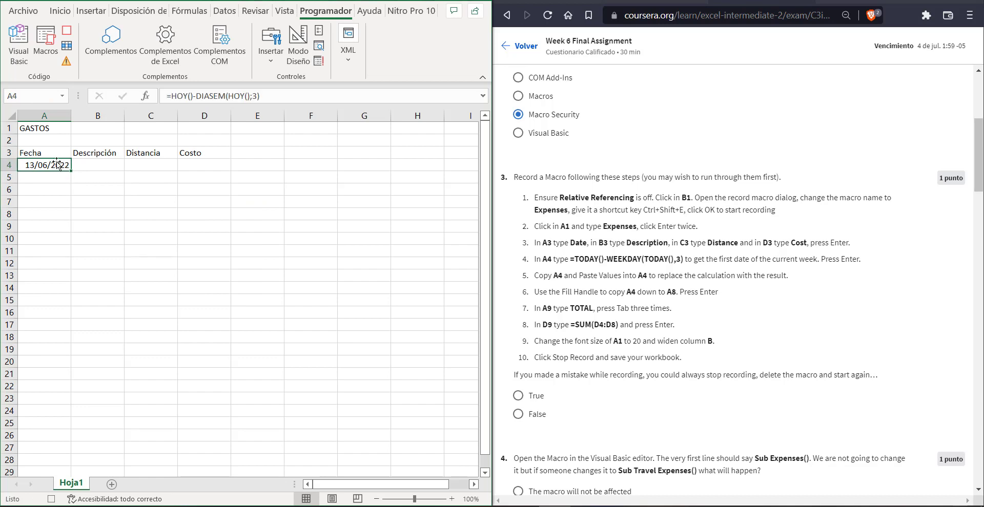
{"action": "right_click", "coordinate": [43, 167]}
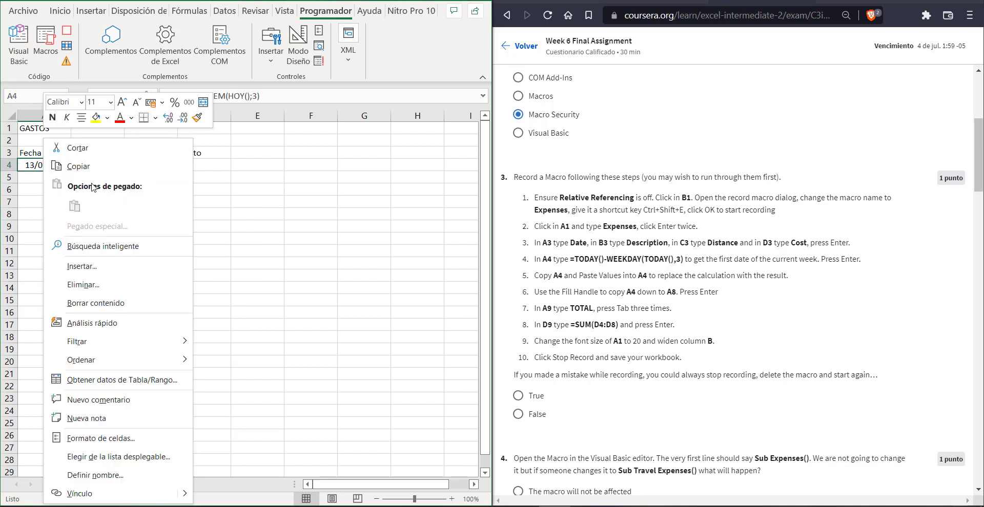
{"action": "left_click", "coordinate": [101, 168]}
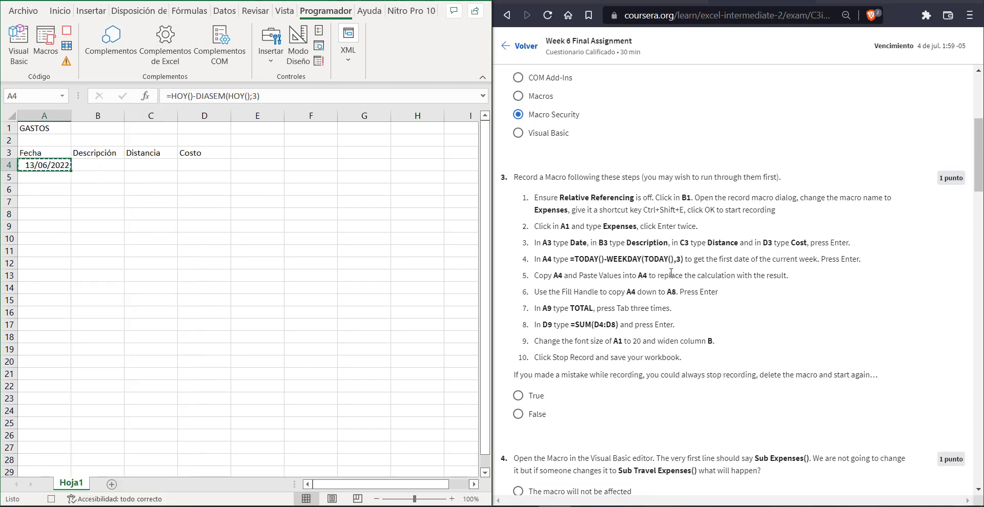
{"action": "right_click", "coordinate": [51, 168]}
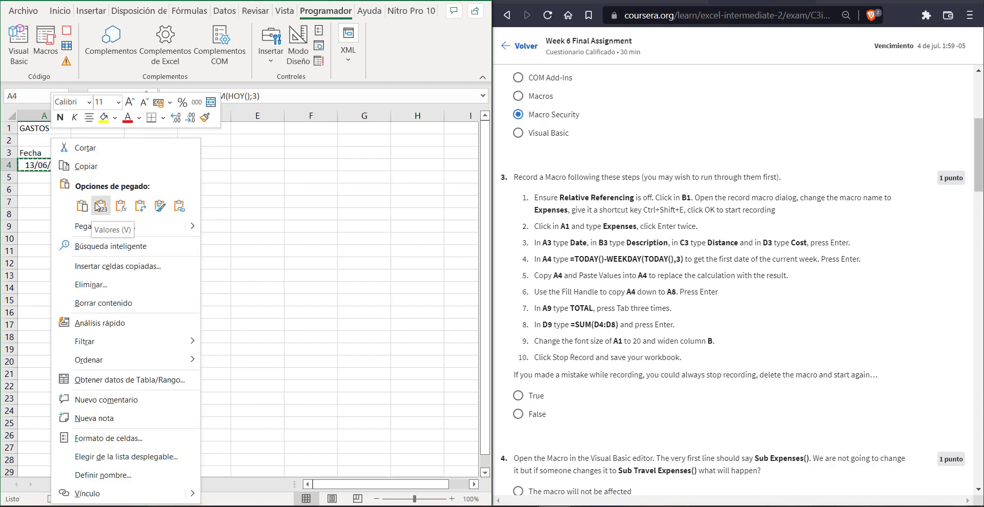
{"action": "left_click", "coordinate": [102, 207]}
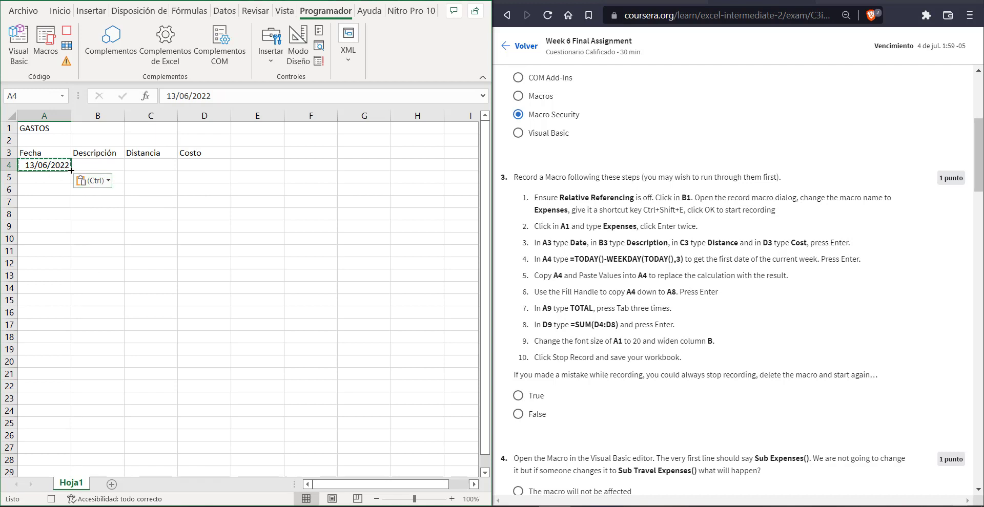
{"action": "left_click_drag", "start_coordinate": [71, 173], "coordinate": [64, 218]}
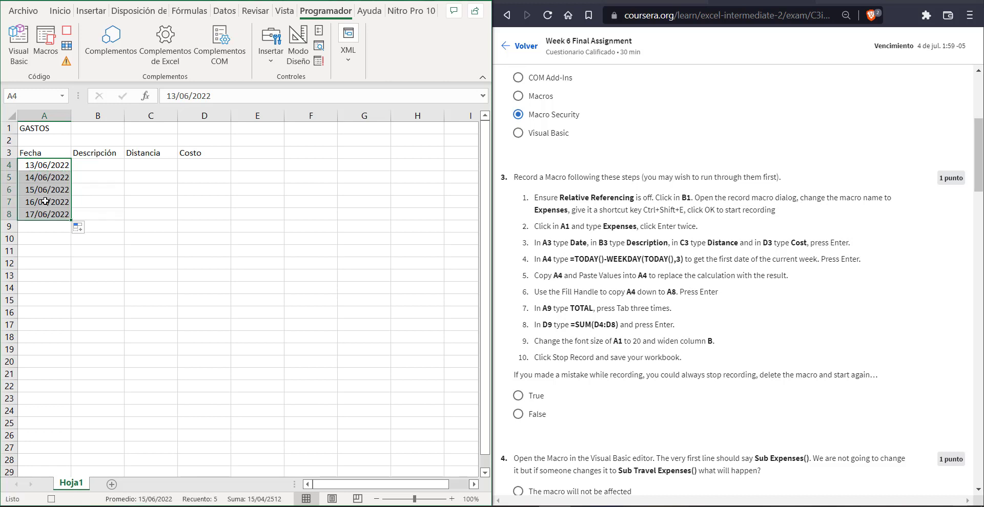
Step: Enter the label Total in cell A9 and move on to cell D9
{"action": "left_click", "coordinate": [30, 227]}
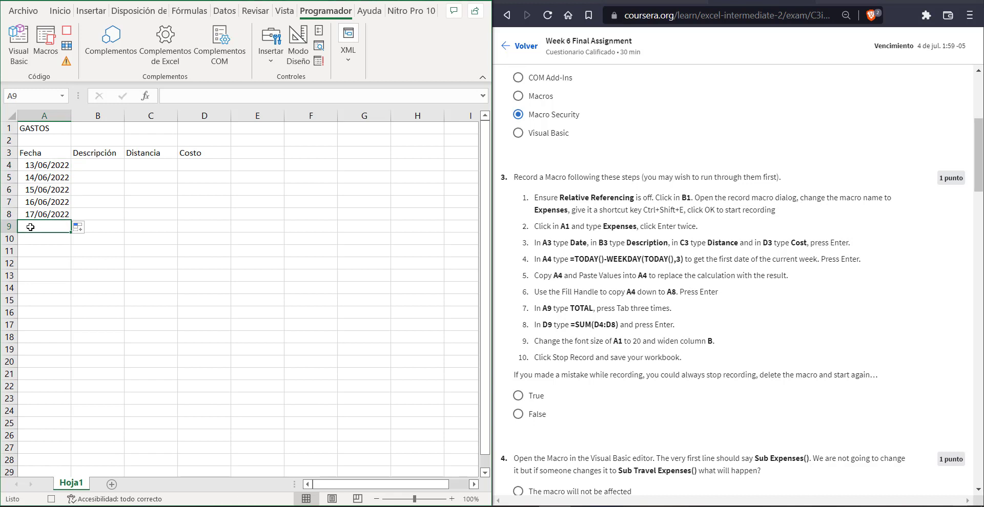
{"action": "type", "text": "Total"}
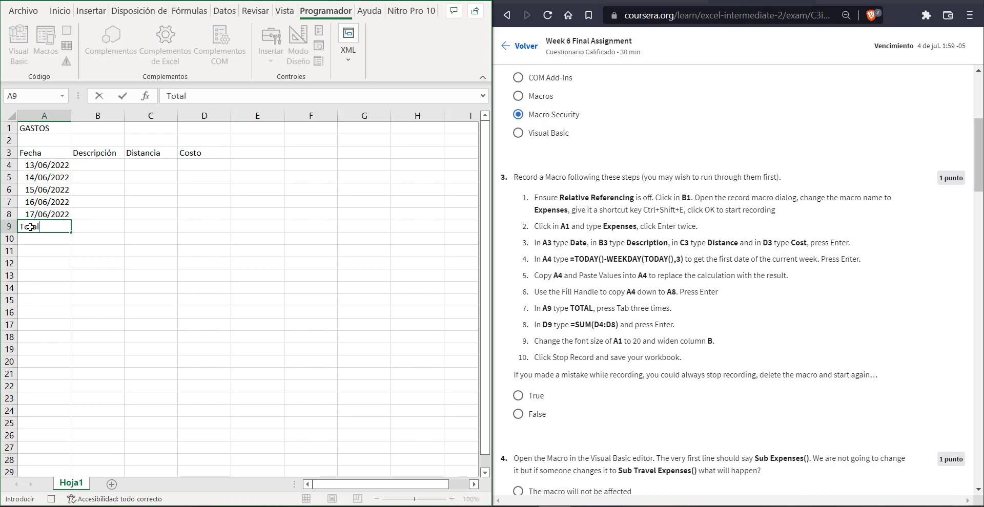
{"action": "key", "text": "Tab"}
{"action": "key", "text": "Tab"}
{"action": "key", "text": "Tab"}
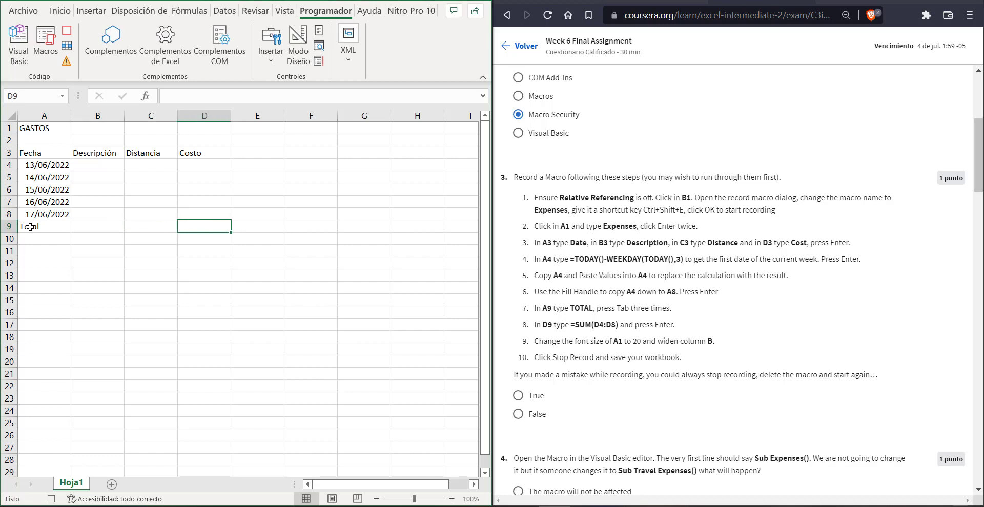
Step: Enter the formula =SUMA(D4:D8) in cell D9 to total the Costo column
{"action": "type", "text": "=sum"}
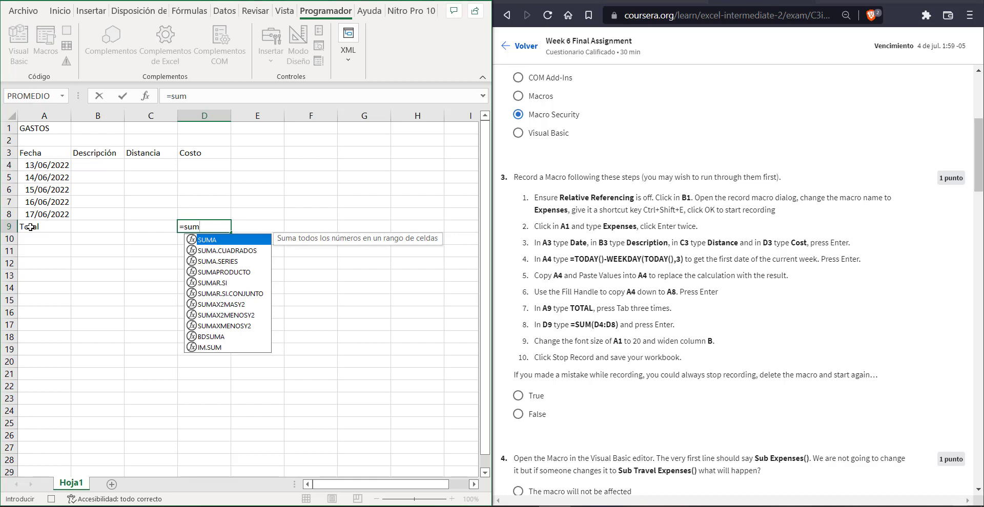
{"action": "key", "text": "Tab"}
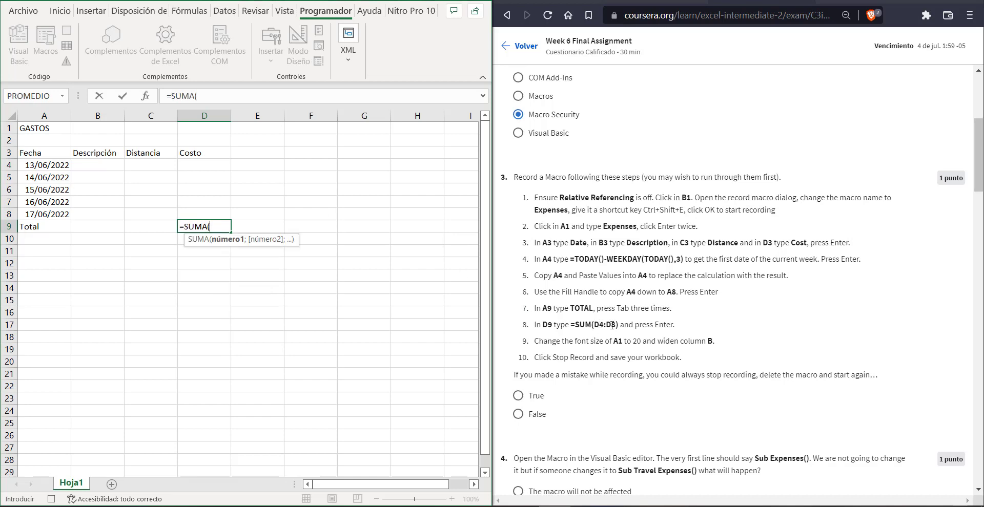
{"action": "left_click_drag", "start_coordinate": [197, 167], "coordinate": [201, 216]}
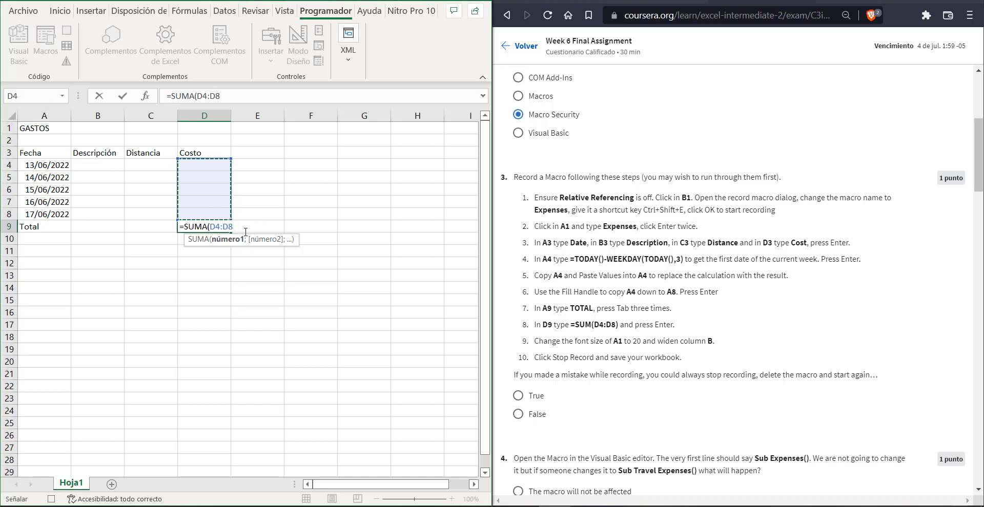
{"action": "type", "text": ")"}
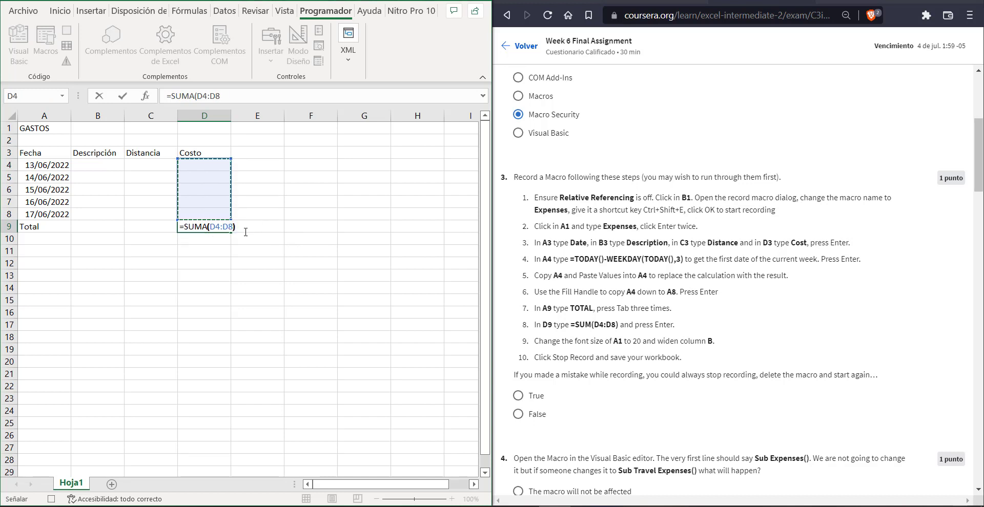
{"action": "key", "text": "Return"}
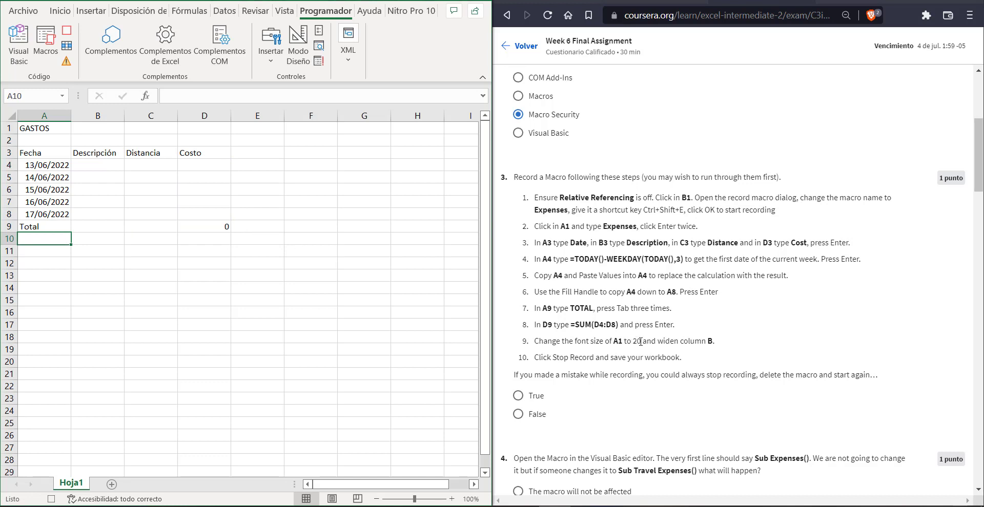
Step: Set the font size of the GASTOS title in cell A1 to 20
{"action": "left_click", "coordinate": [45, 128]}
{"action": "left_click", "coordinate": [60, 11]}
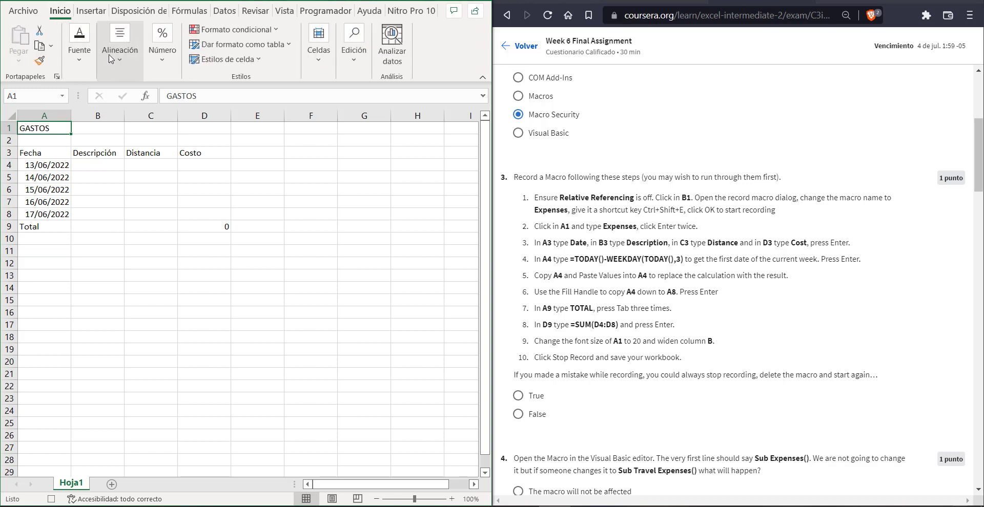
{"action": "left_click", "coordinate": [80, 50]}
{"action": "left_click", "coordinate": [169, 95]}
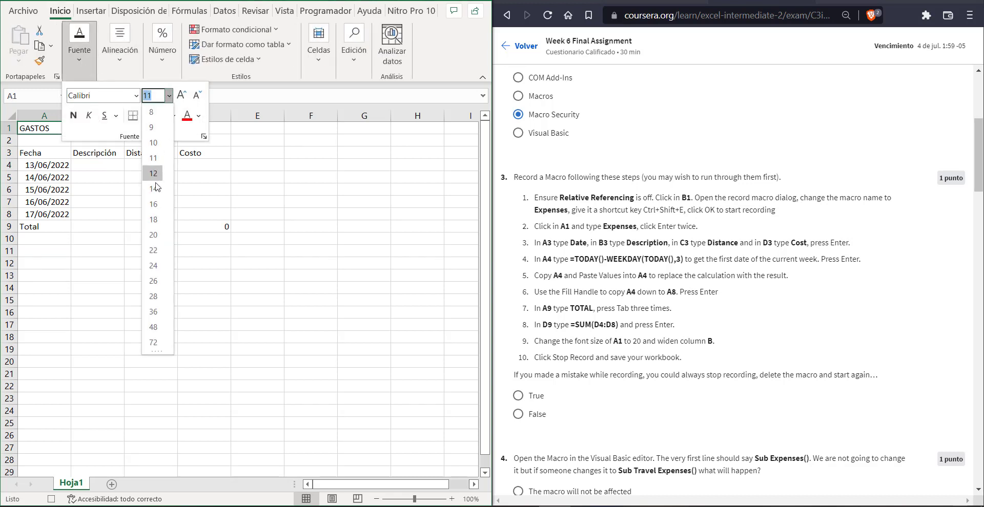
{"action": "left_click", "coordinate": [153, 235]}
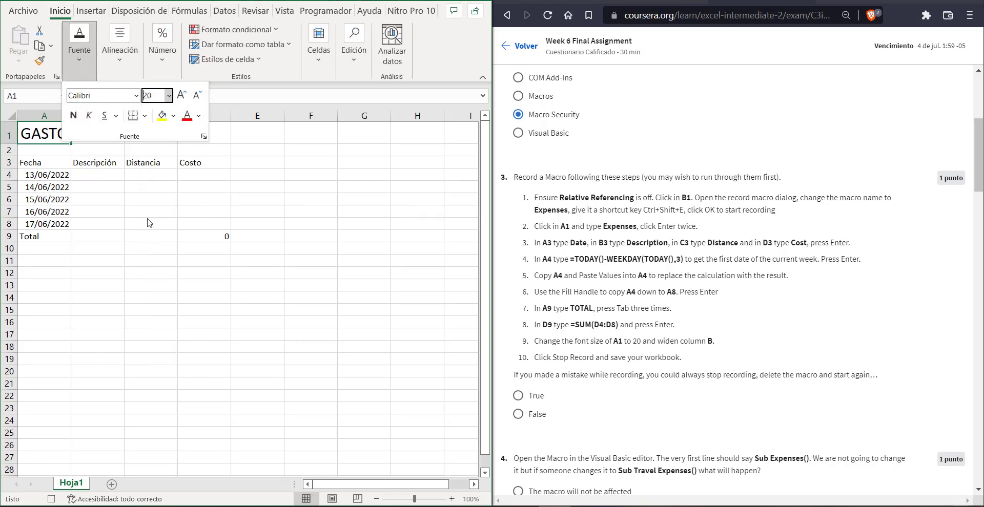
{"action": "left_click", "coordinate": [45, 132]}
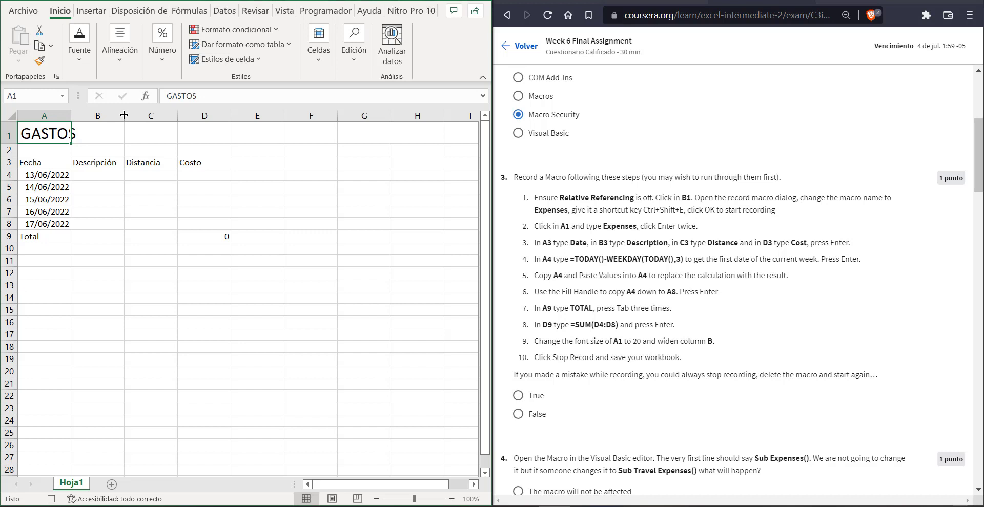
Step: Autofit the width of column B and stop recording the macro
{"action": "left_click_drag", "start_coordinate": [124, 114], "coordinate": [125, 115]}
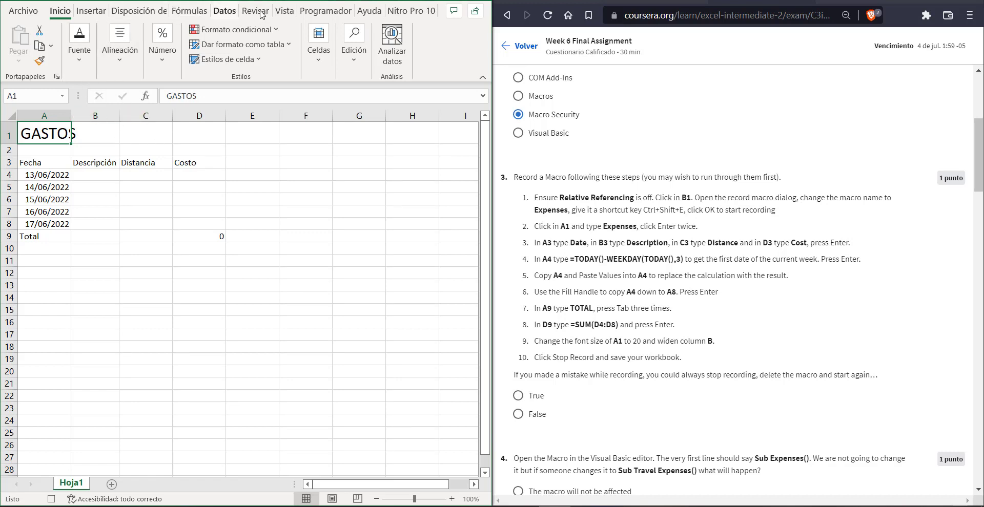
{"action": "left_click", "coordinate": [326, 10]}
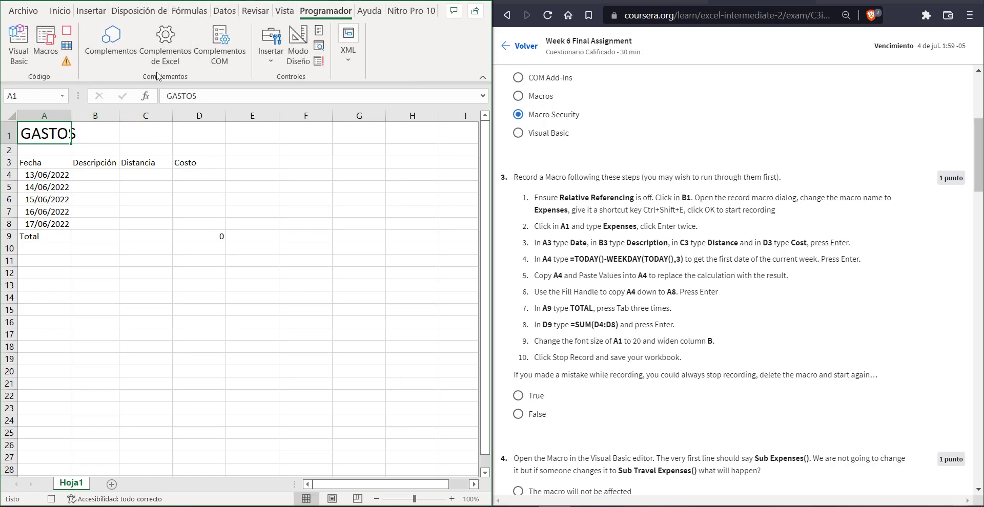
{"action": "left_click", "coordinate": [67, 30]}
Step: Answer question 3, about deleting and restarting the macro after a recording mistake, with True
{"action": "left_click_drag", "start_coordinate": [514, 374], "coordinate": [525, 377]}
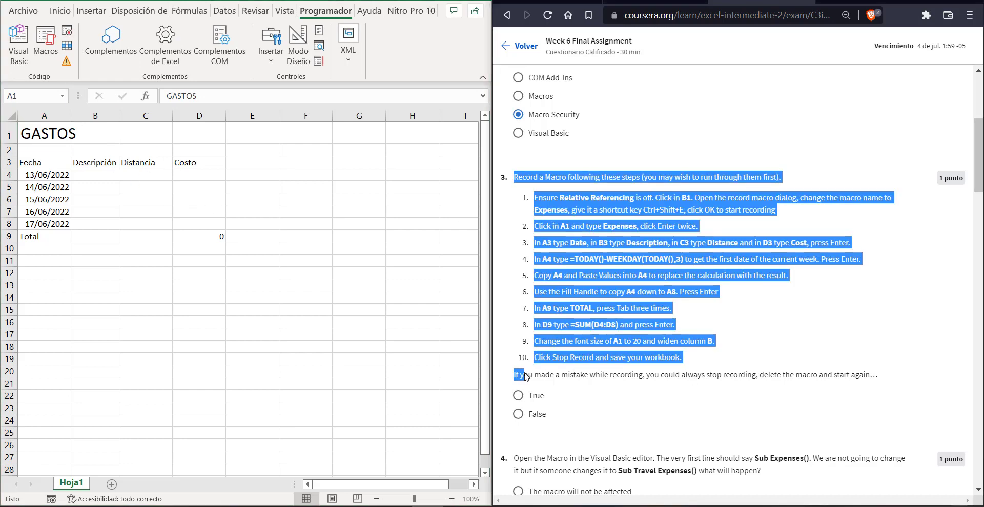
{"action": "left_click", "coordinate": [515, 382]}
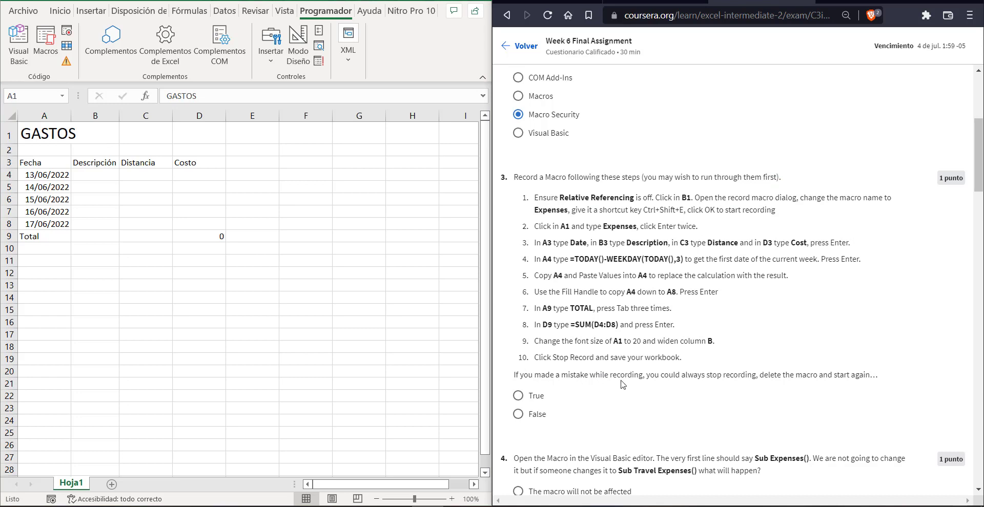
{"action": "left_click", "coordinate": [537, 397]}
Step: Read question 4 and open the GASTOS macro's code for editing in the Visual Basic editor
{"action": "scroll", "coordinate": [982, 218], "scroll_direction": "down", "scroll_amount": 4}
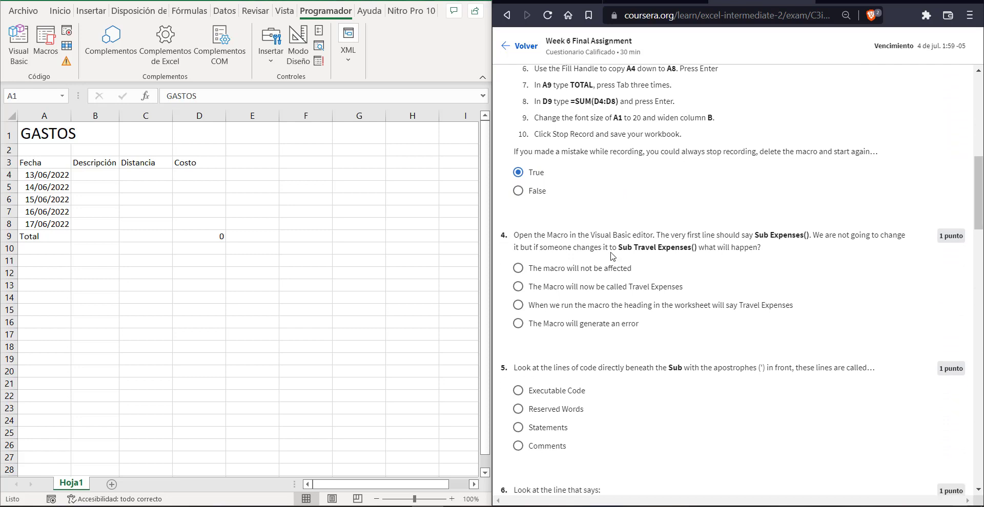
{"action": "left_click_drag", "start_coordinate": [525, 235], "coordinate": [745, 259]}
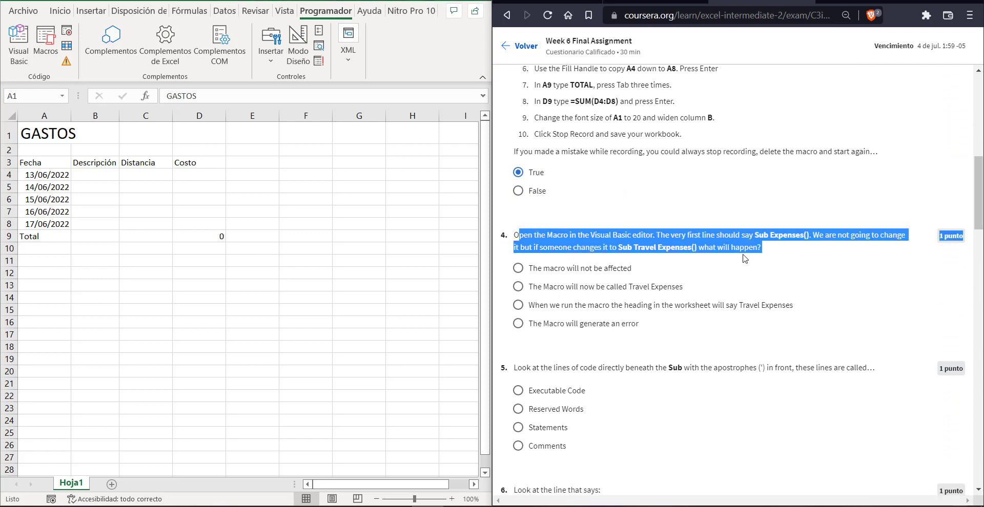
{"action": "left_click", "coordinate": [796, 258]}
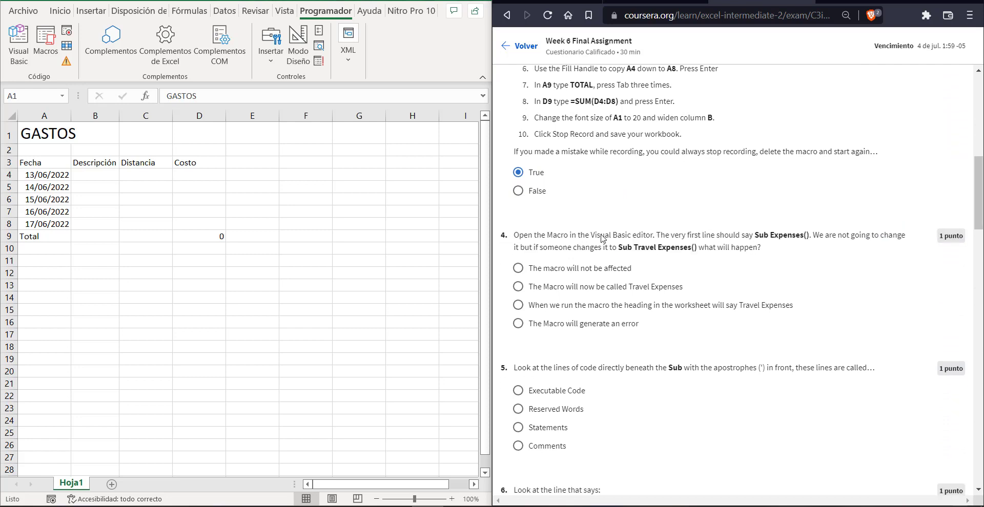
{"action": "left_click", "coordinate": [50, 37]}
{"action": "left_click", "coordinate": [49, 41]}
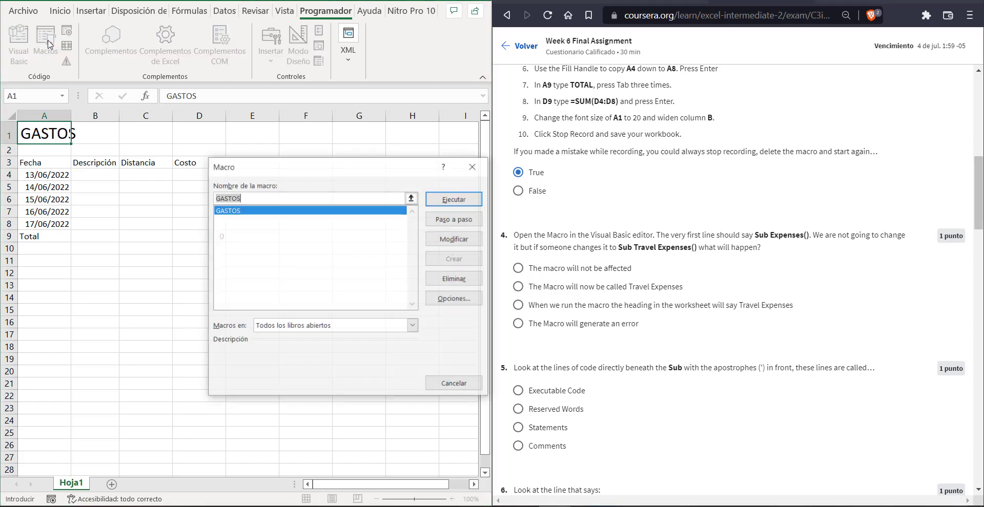
{"action": "left_click", "coordinate": [454, 240]}
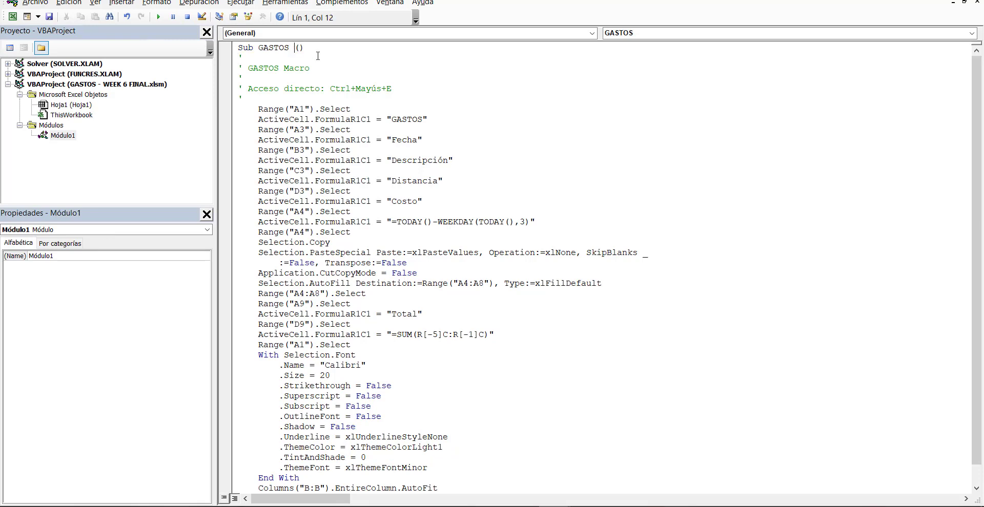
Step: Try changing the macro's first line to Sub GASTOS de VIAJE() and return to the worksheet and quiz
{"action": "type", "text": "de VIAJE"}
{"action": "left_click_drag", "start_coordinate": [337, 47], "coordinate": [300, 50]}
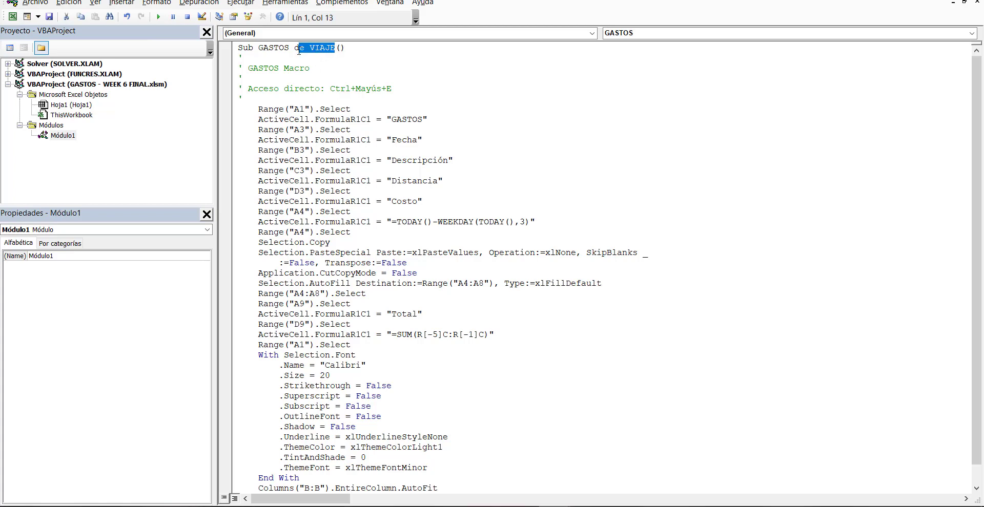
{"action": "left_click", "coordinate": [338, 54]}
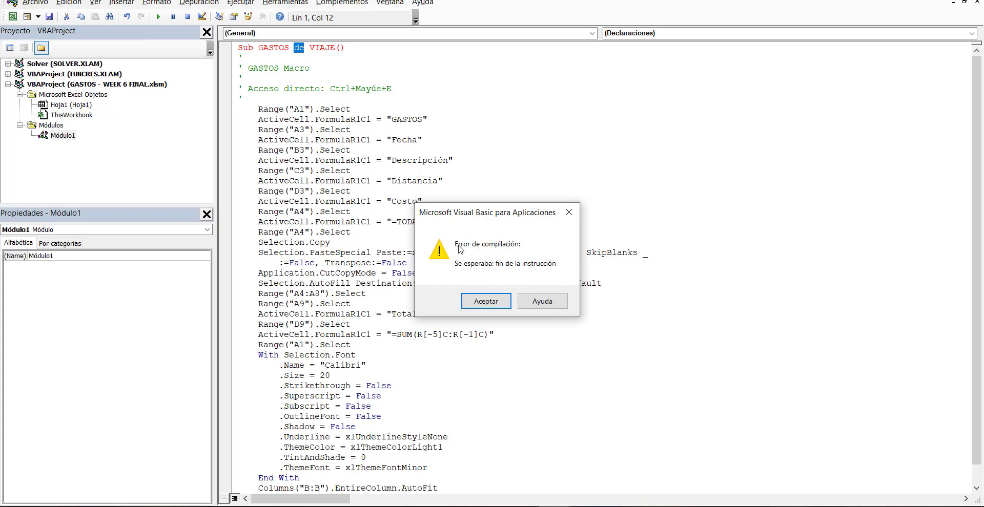
{"action": "left_click", "coordinate": [485, 301]}
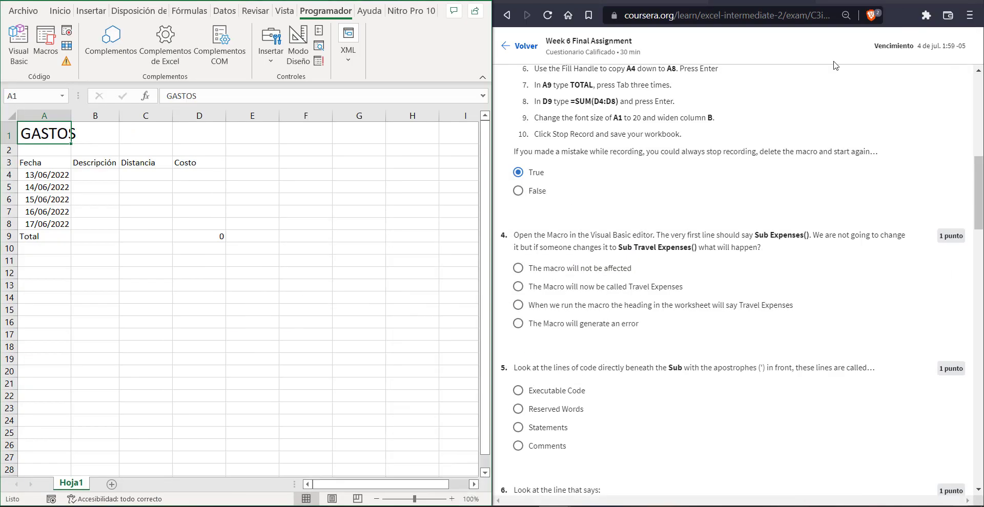
Step: Answer question 4 with "The Macro will generate an error" and question 5 with "Comments"
{"action": "left_click", "coordinate": [589, 324]}
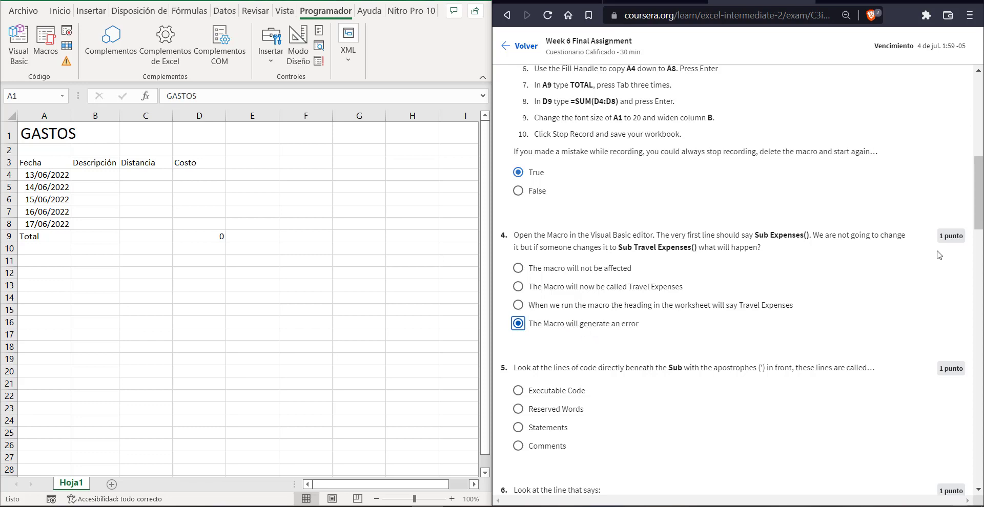
{"action": "scroll", "coordinate": [861, 236], "scroll_direction": "down", "scroll_amount": 2}
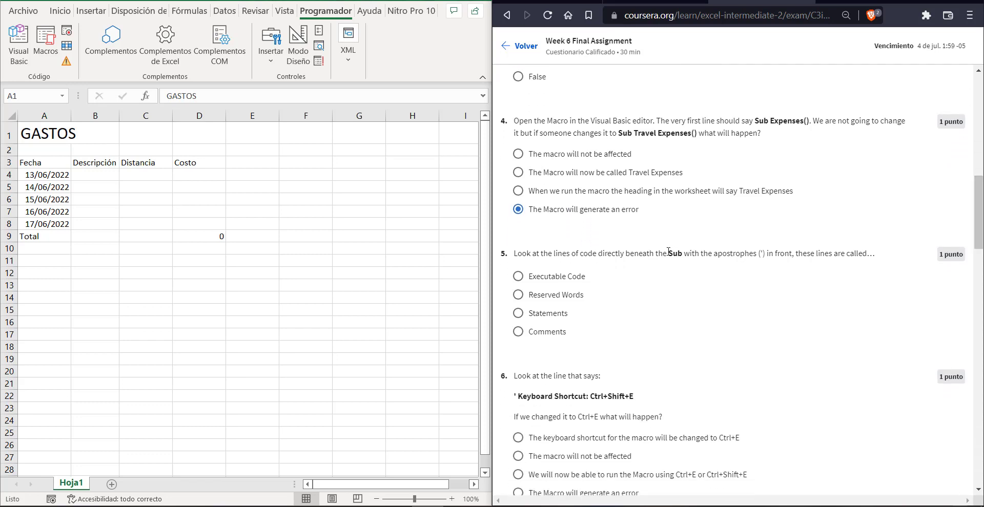
{"action": "double_click", "coordinate": [760, 253]}
{"action": "left_click", "coordinate": [545, 332]}
Step: Answer question 6, about changing the keyboard shortcut line to Ctrl+E, with "The macro will not be affected"
{"action": "scroll", "coordinate": [738, 282], "scroll_direction": "down", "scroll_amount": 2}
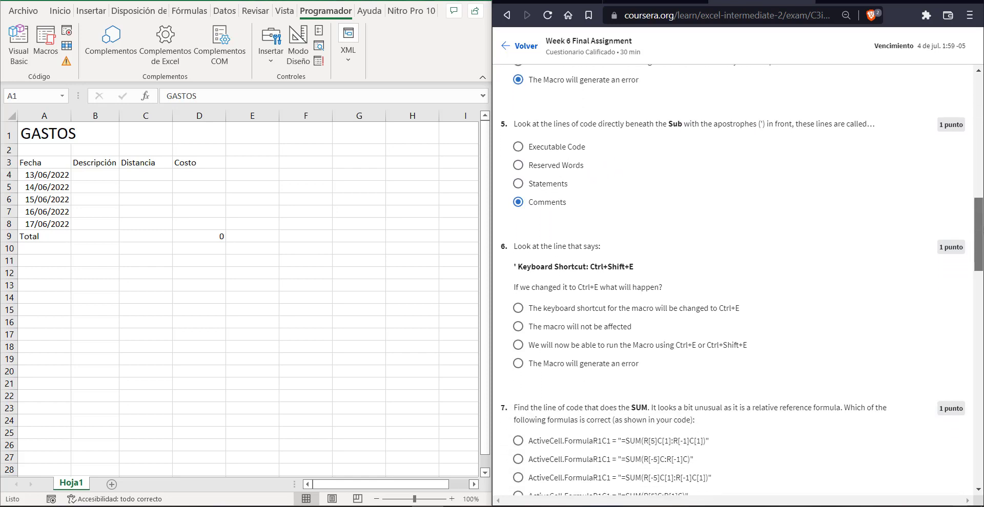
{"action": "scroll", "coordinate": [774, 242], "scroll_direction": "down", "scroll_amount": 1}
{"action": "left_click_drag", "start_coordinate": [631, 235], "coordinate": [515, 235]}
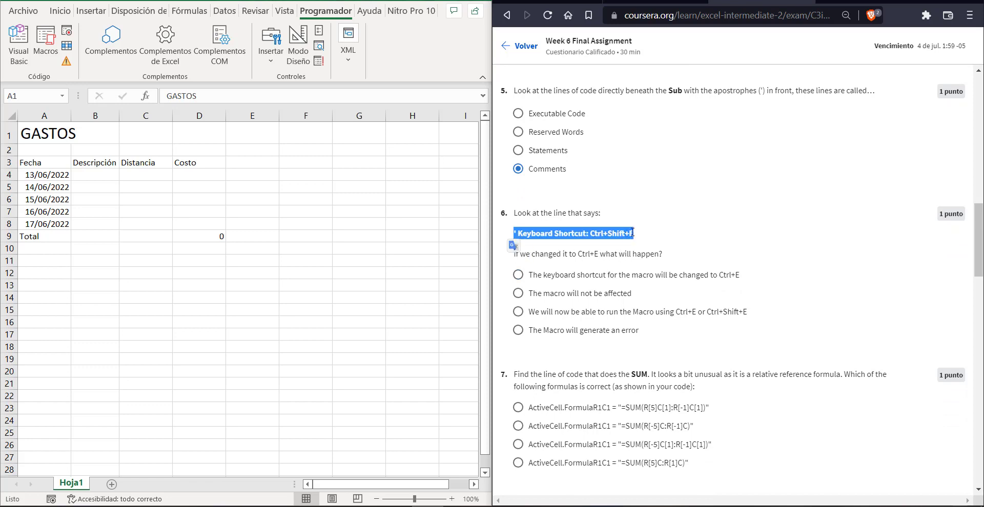
{"action": "left_click", "coordinate": [616, 296]}
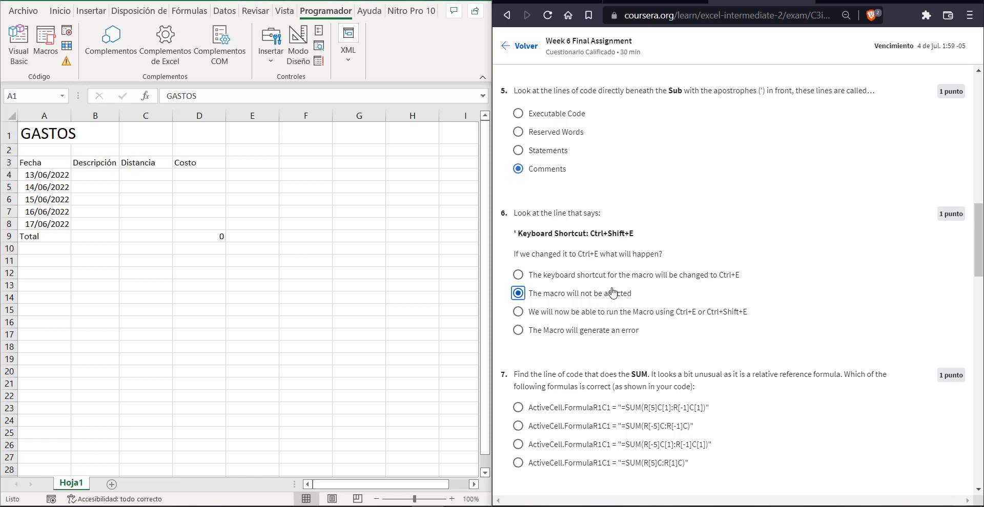
Step: Read question 7, switch to the Visual Basic editor and restore the macro's first line to Sub GASTOS()
{"action": "scroll", "coordinate": [981, 270], "scroll_direction": "down", "scroll_amount": 3}
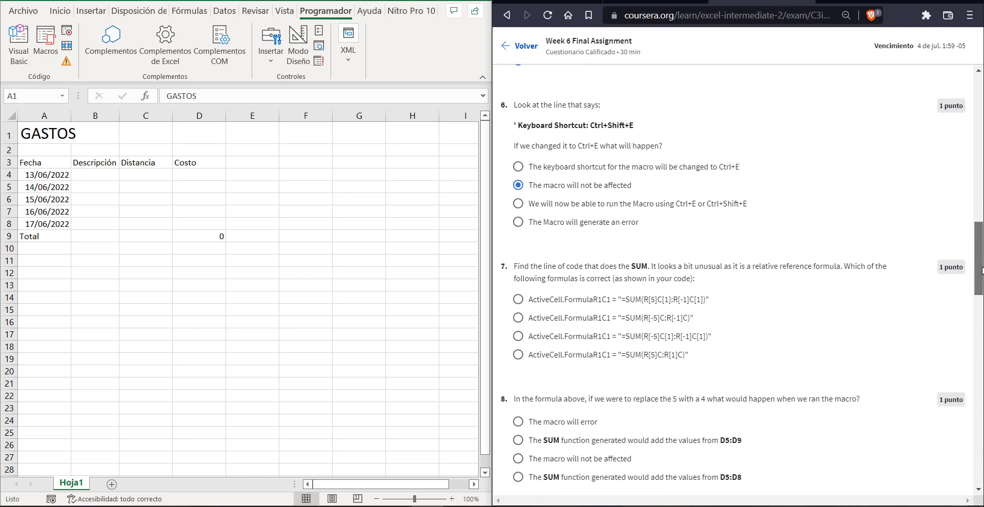
{"action": "scroll", "coordinate": [982, 270], "scroll_direction": "down", "scroll_amount": 1}
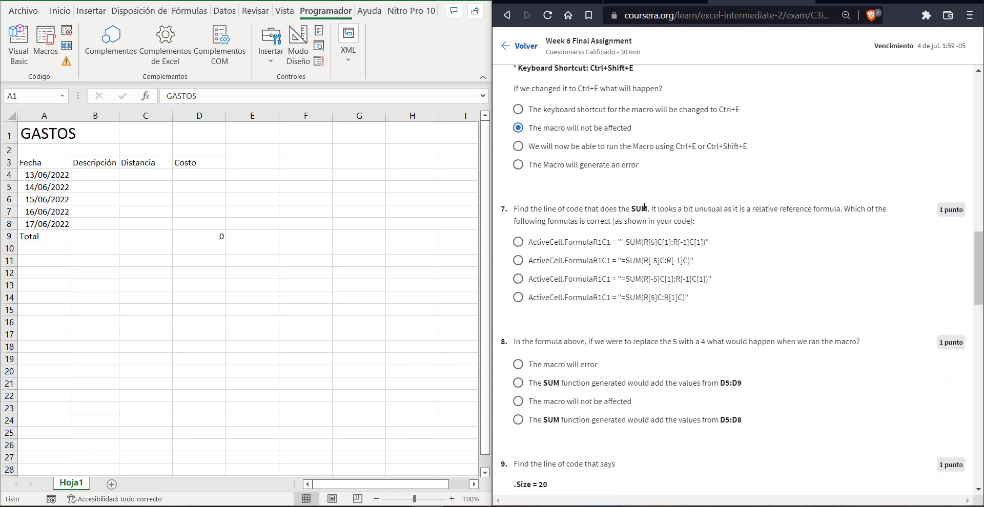
{"action": "left_click_drag", "start_coordinate": [645, 207], "coordinate": [513, 208]}
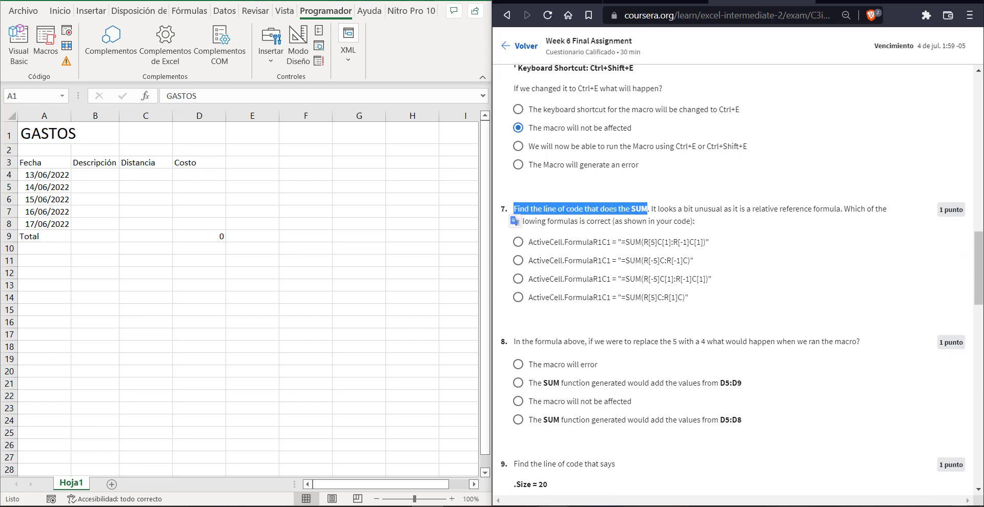
{"action": "left_click", "coordinate": [582, 476]}
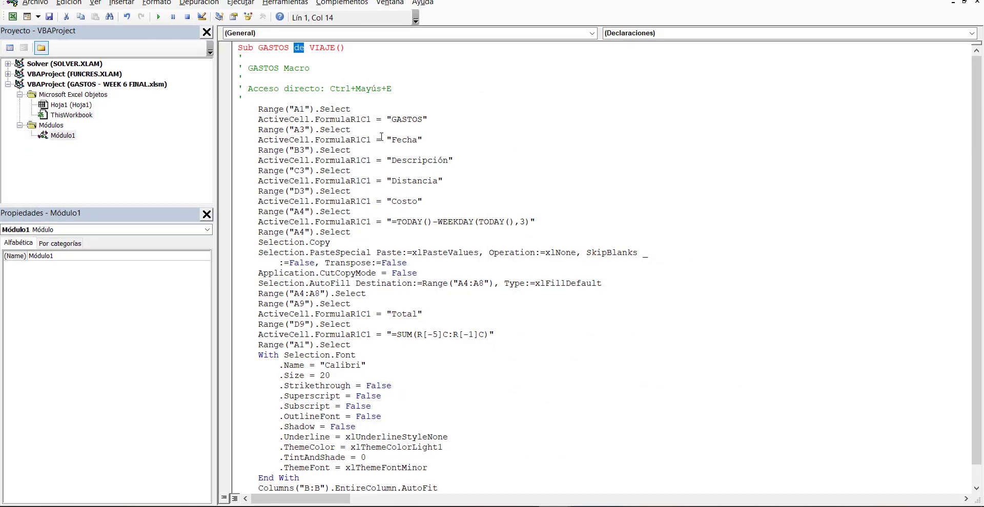
{"action": "left_click_drag", "start_coordinate": [336, 47], "coordinate": [299, 48]}
{"action": "key", "text": "BackSpace"}
{"action": "key", "text": "BackSpace"}
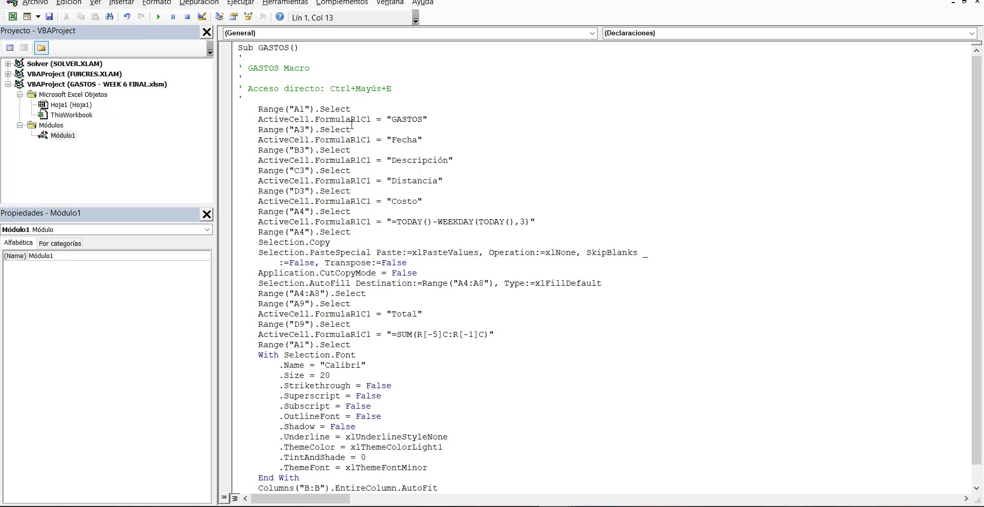
Step: Find the SUM line in the macro code and answer question 7 with ActiveCell.FormulaR1C1 = "=SUM(R[-5]C:R[-1]C)"
{"action": "scroll", "coordinate": [352, 124], "scroll_direction": "down", "scroll_amount": 1}
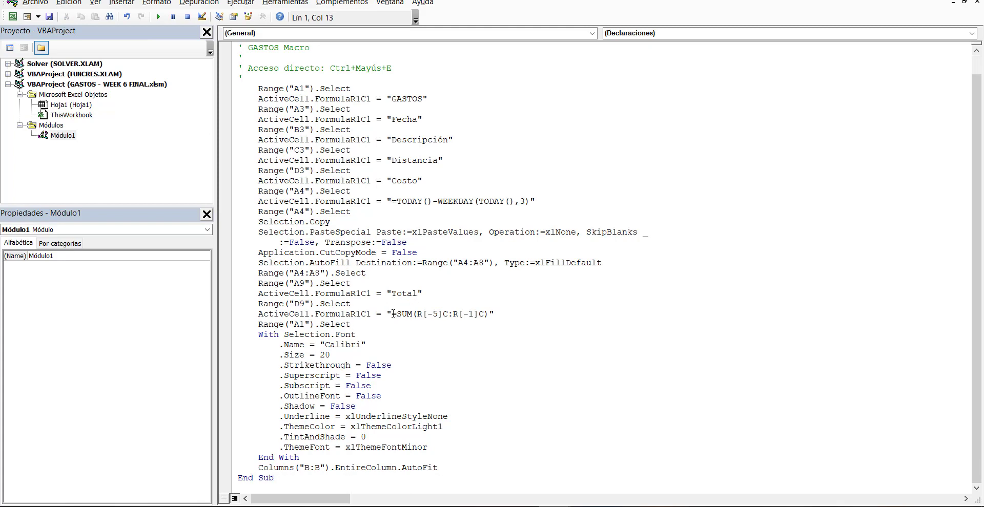
{"action": "left_click_drag", "start_coordinate": [387, 314], "coordinate": [416, 312]}
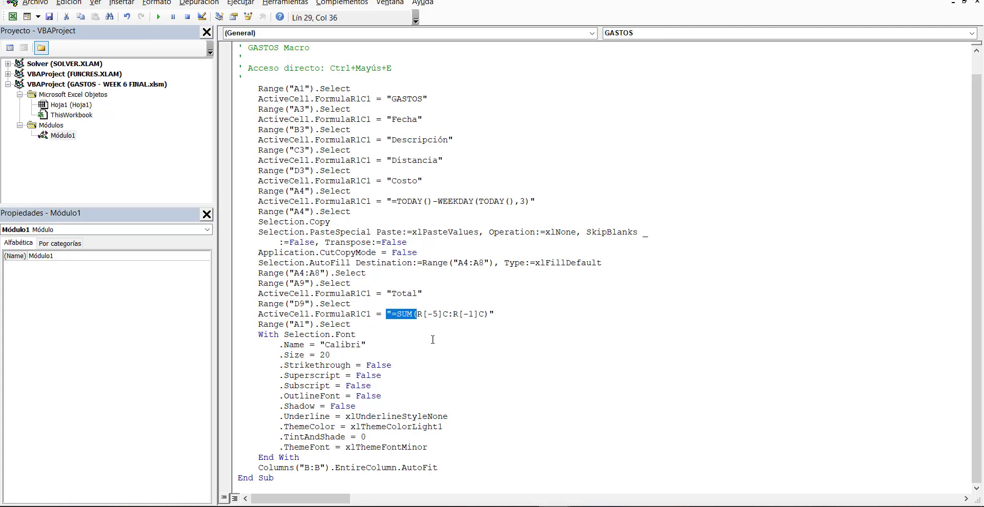
{"action": "left_click_drag", "start_coordinate": [496, 314], "coordinate": [388, 315]}
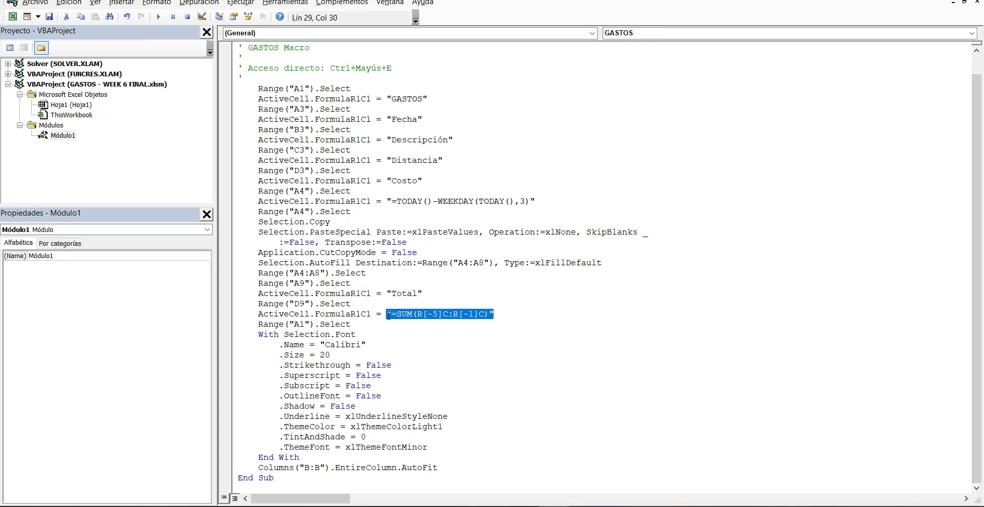
{"action": "left_click", "coordinate": [502, 319]}
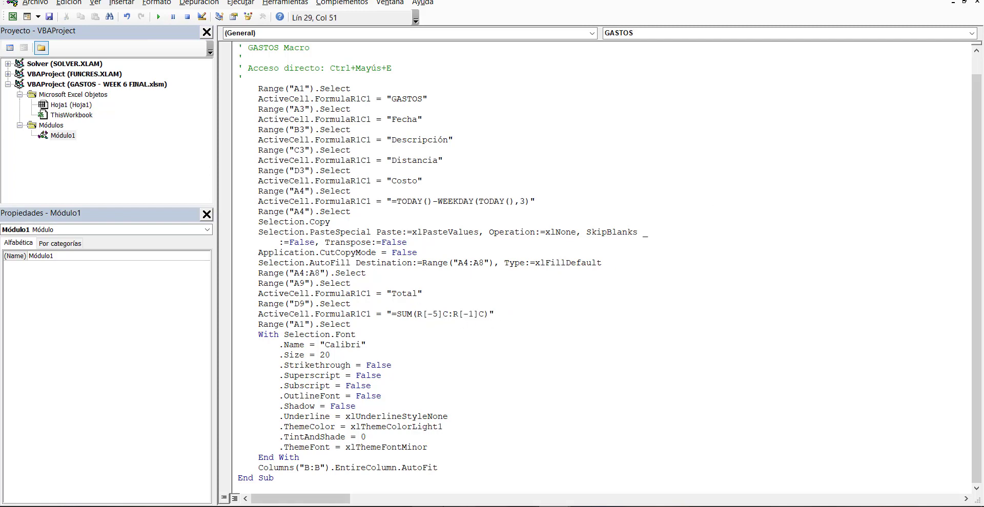
{"action": "left_click", "coordinate": [427, 506]}
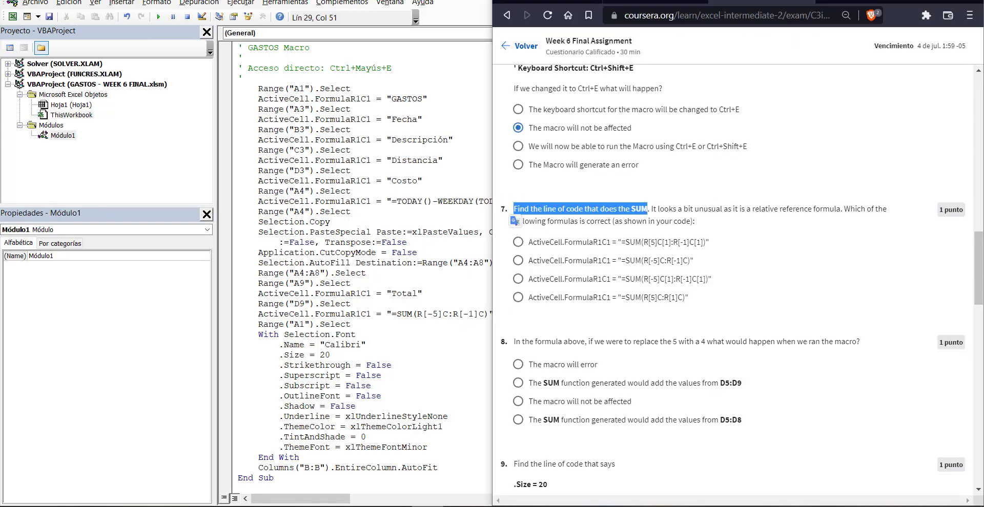
{"action": "left_click", "coordinate": [650, 262]}
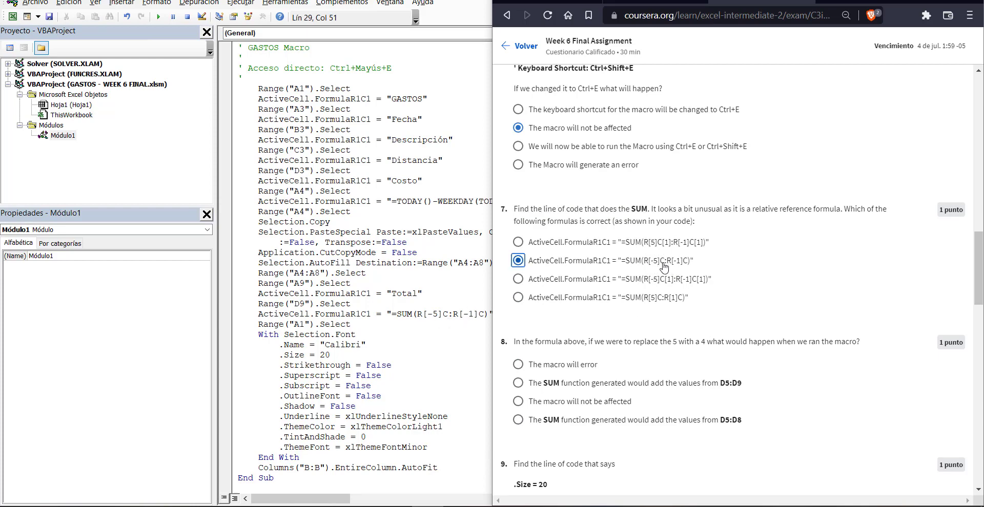
Step: Read question 8 and change the SUM formula in the macro code to "=SUM(R[-4]C:R[-1]C)"
{"action": "scroll", "coordinate": [668, 355], "scroll_direction": "down", "scroll_amount": 1}
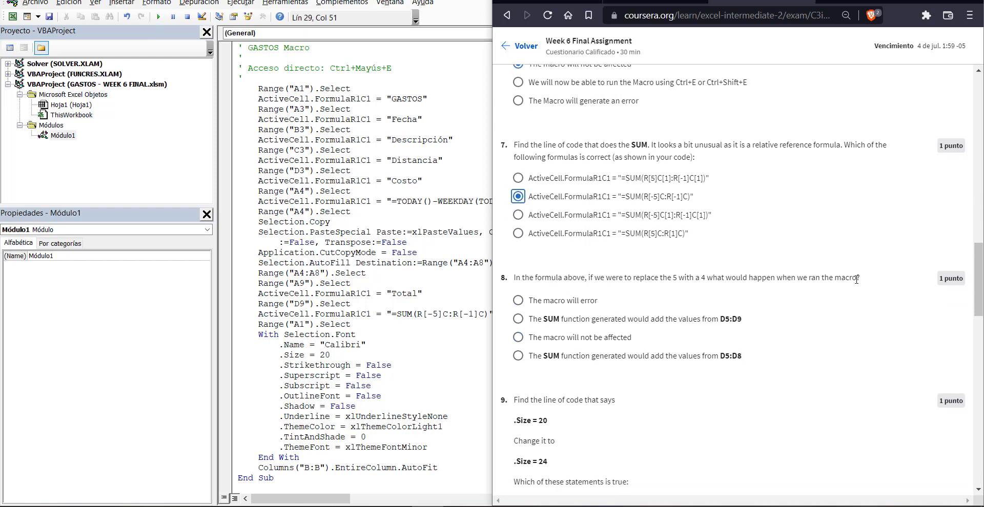
{"action": "left_click_drag", "start_coordinate": [865, 279], "coordinate": [679, 281]}
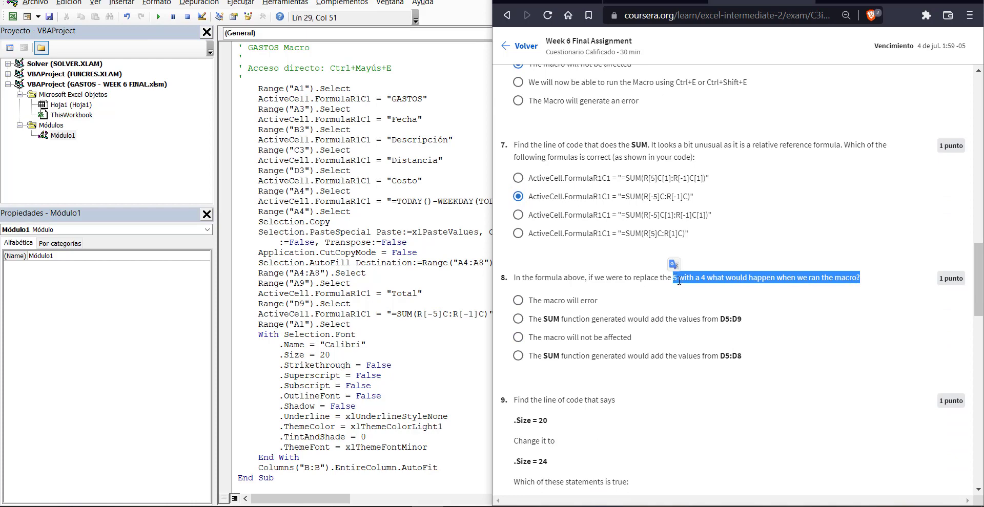
{"action": "left_click", "coordinate": [634, 269]}
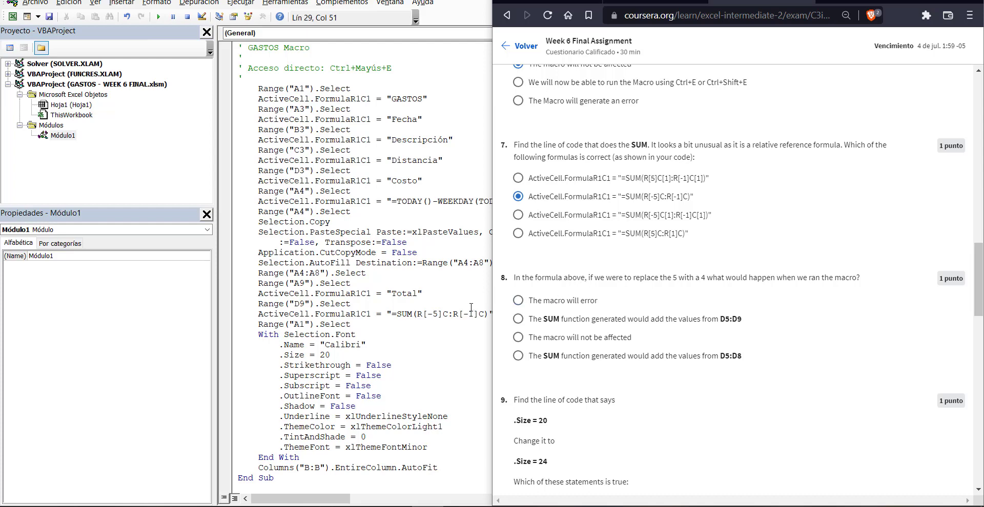
{"action": "left_click", "coordinate": [439, 315]}
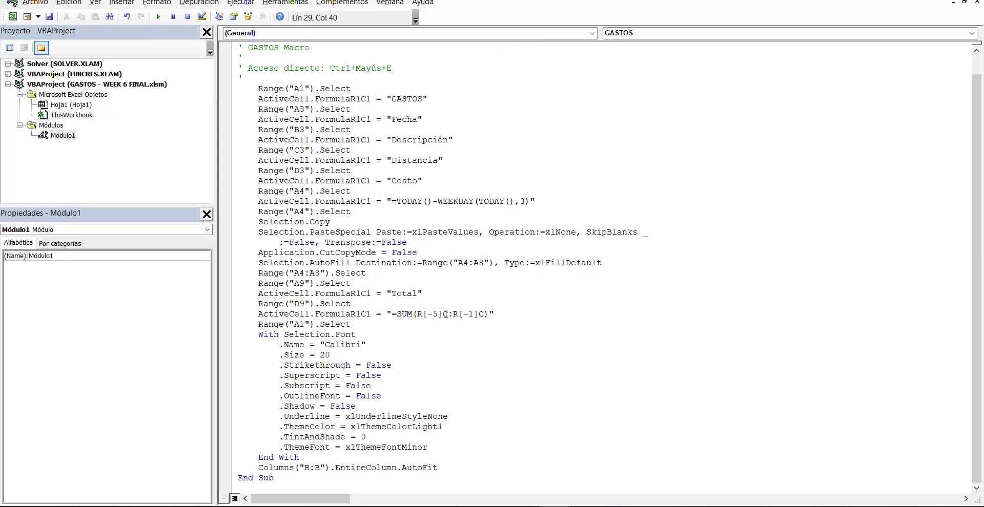
{"action": "key", "text": "BackSpace"}
{"action": "type", "text": "4"}
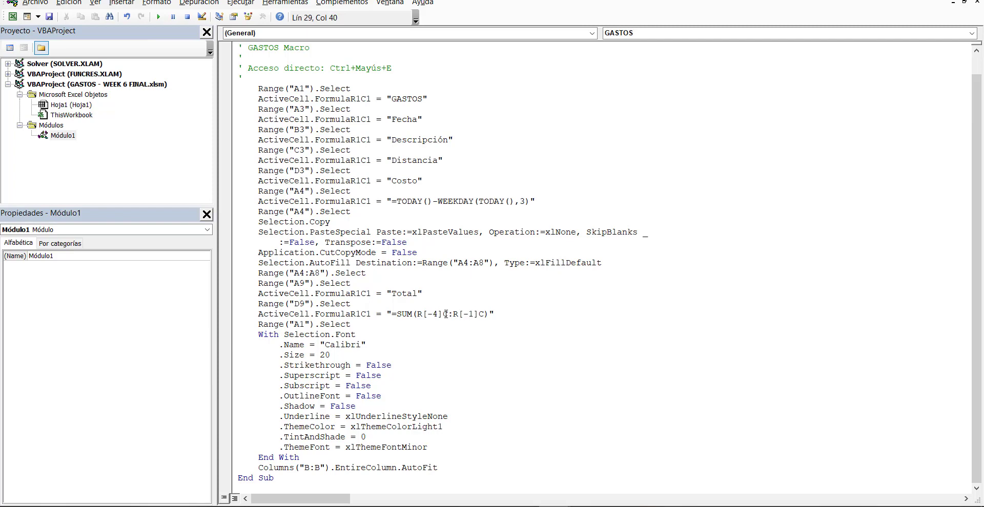
Step: Return to the workbook, add a new worksheet and run the GASTOS macro on it with the edited SUM formula
{"action": "left_click", "coordinate": [13, 17]}
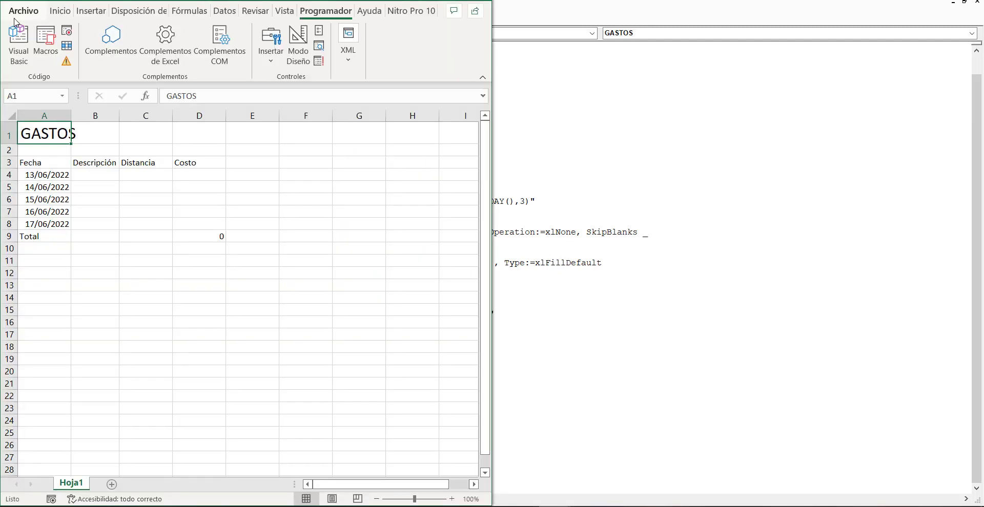
{"action": "left_click", "coordinate": [111, 484]}
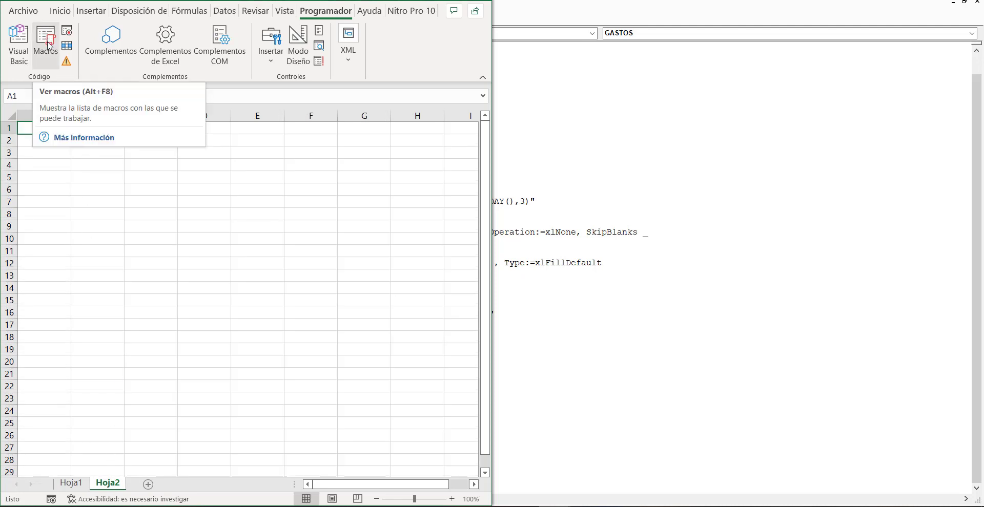
{"action": "left_click", "coordinate": [47, 46]}
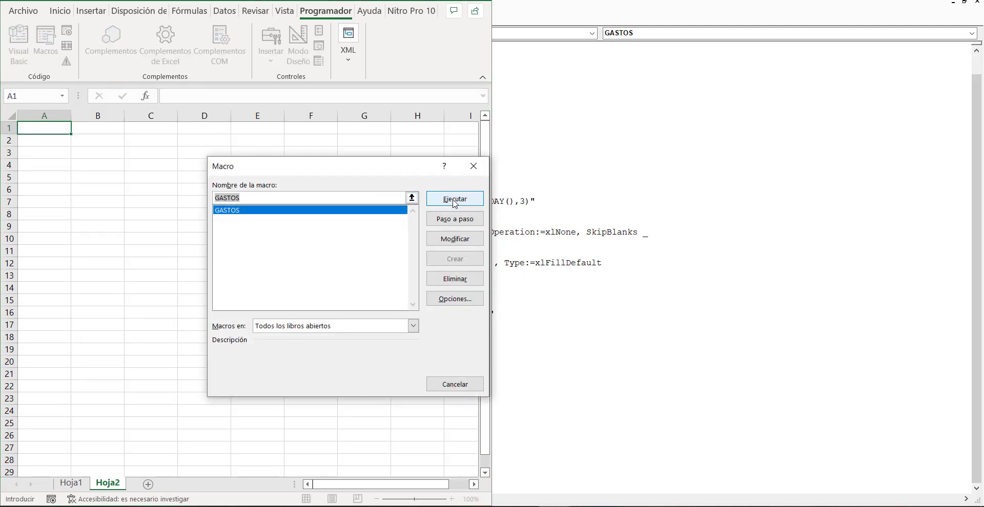
{"action": "left_click", "coordinate": [450, 198]}
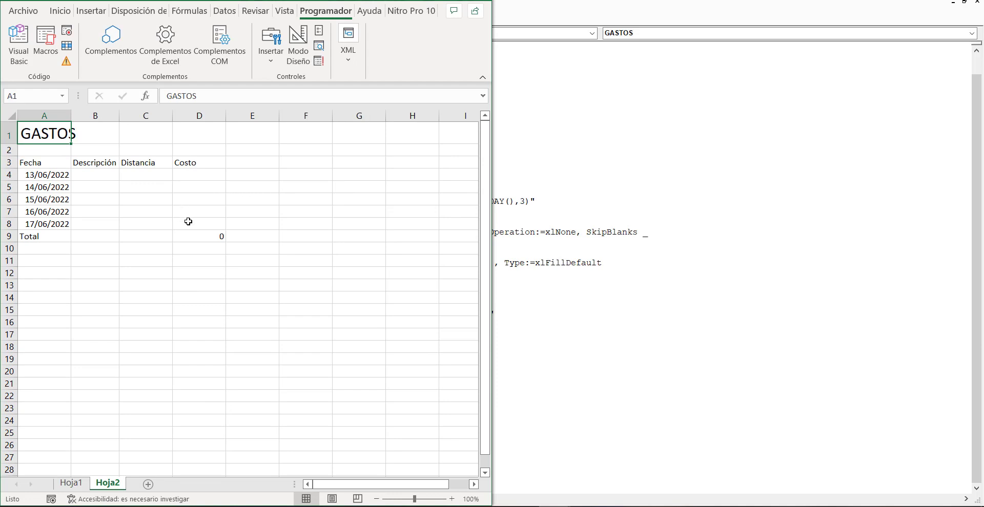
Step: Inspect the total formula in D9 and answer question 8 with "The SUM function generated would add the values from D5:D8"
{"action": "left_click", "coordinate": [198, 237]}
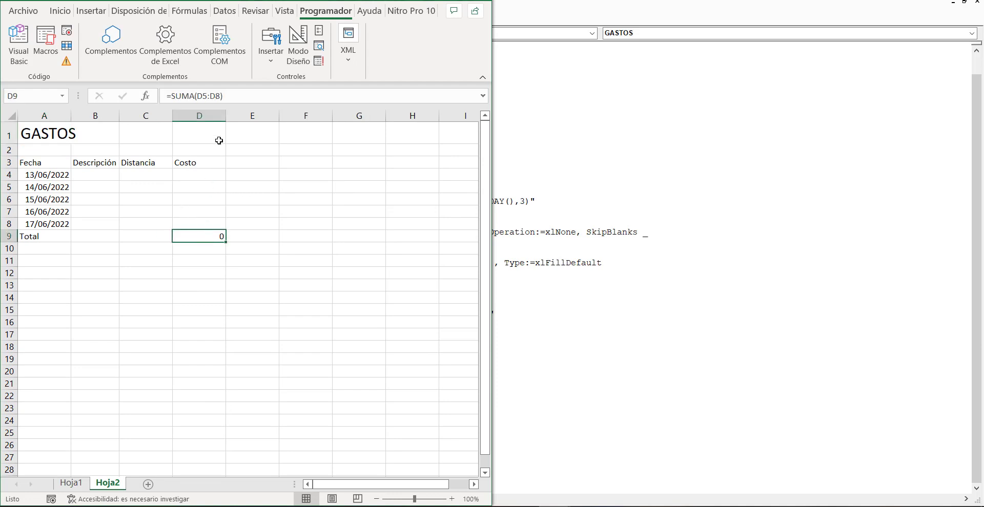
{"action": "mouse_move", "coordinate": [222, 96]}
{"action": "left_mouse_down"}
{"action": "mouse_move", "coordinate": [211, 96]}
{"action": "mouse_move", "coordinate": [221, 96]}
{"action": "left_mouse_up"}
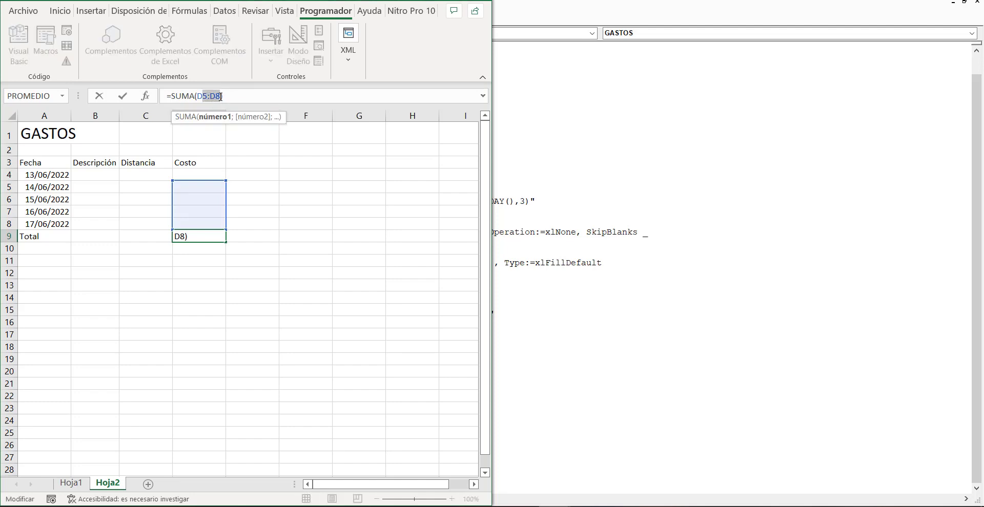
{"action": "left_click", "coordinate": [233, 97]}
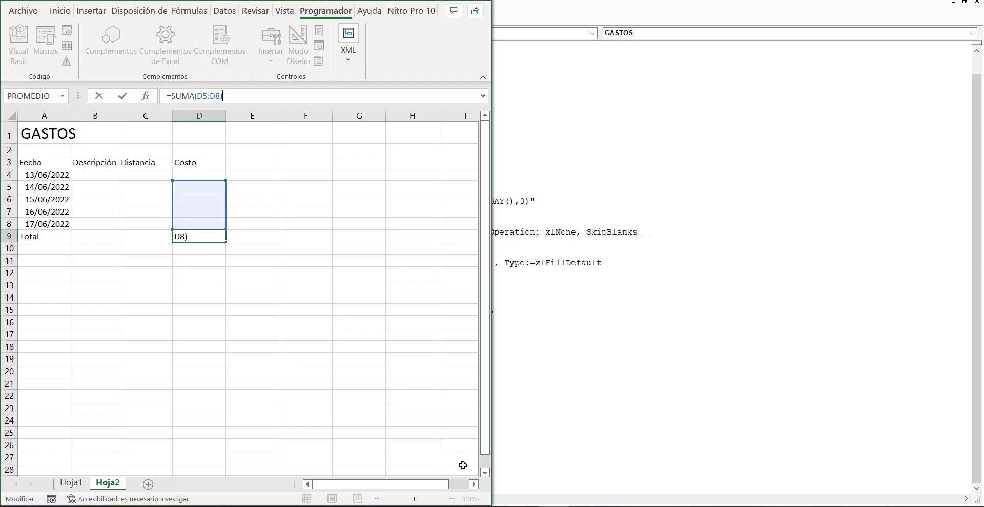
{"action": "key", "text": "alt+Tab"}
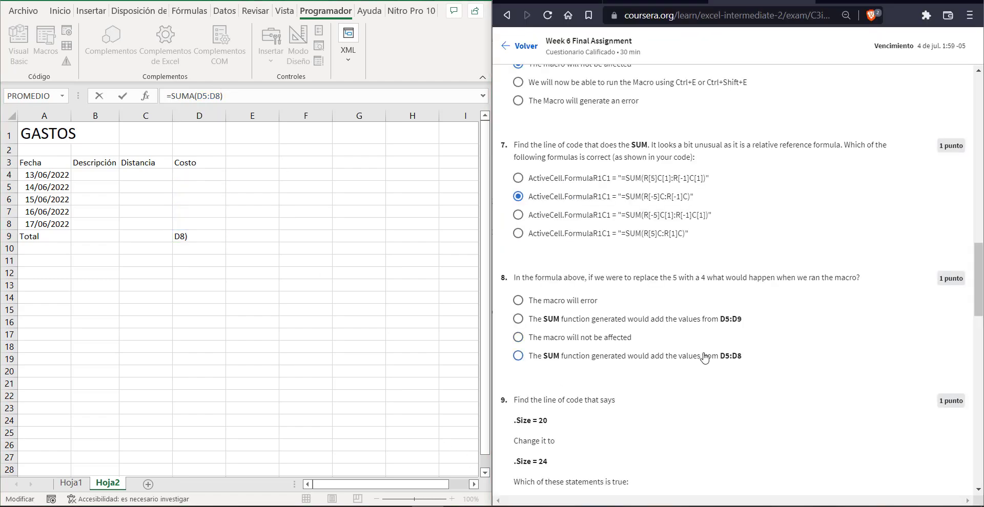
{"action": "left_click", "coordinate": [645, 359]}
Step: Read question 9 and change the font size line in the GASTOS macro code to .Size = 24
{"action": "scroll", "coordinate": [675, 251], "scroll_direction": "down", "scroll_amount": 3}
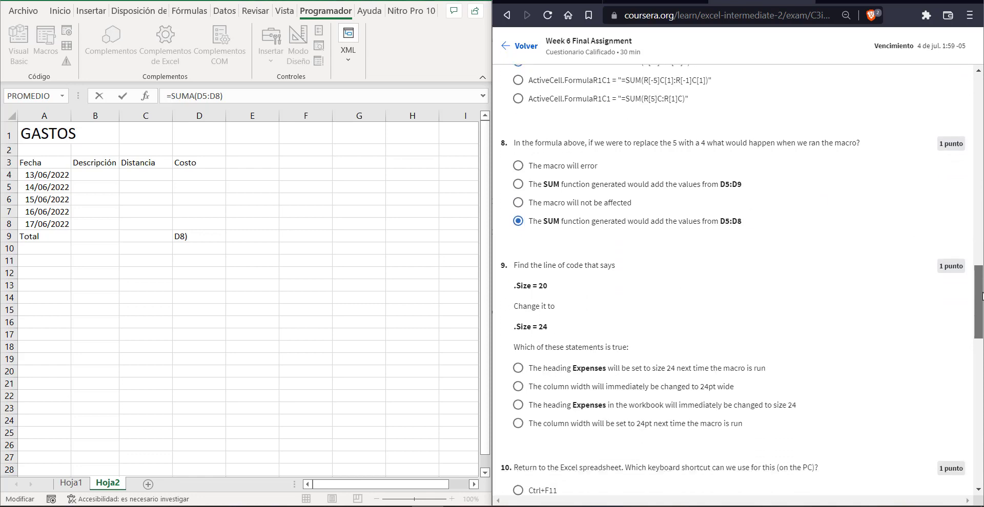
{"action": "left_click_drag", "start_coordinate": [549, 256], "coordinate": [519, 260]}
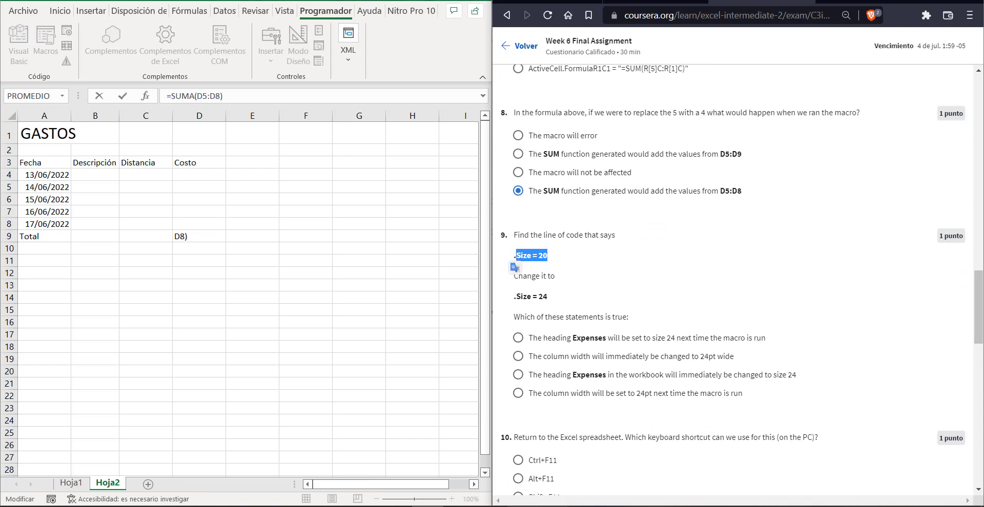
{"action": "left_click_drag", "start_coordinate": [550, 297], "coordinate": [516, 298]}
{"action": "left_click", "coordinate": [578, 303]}
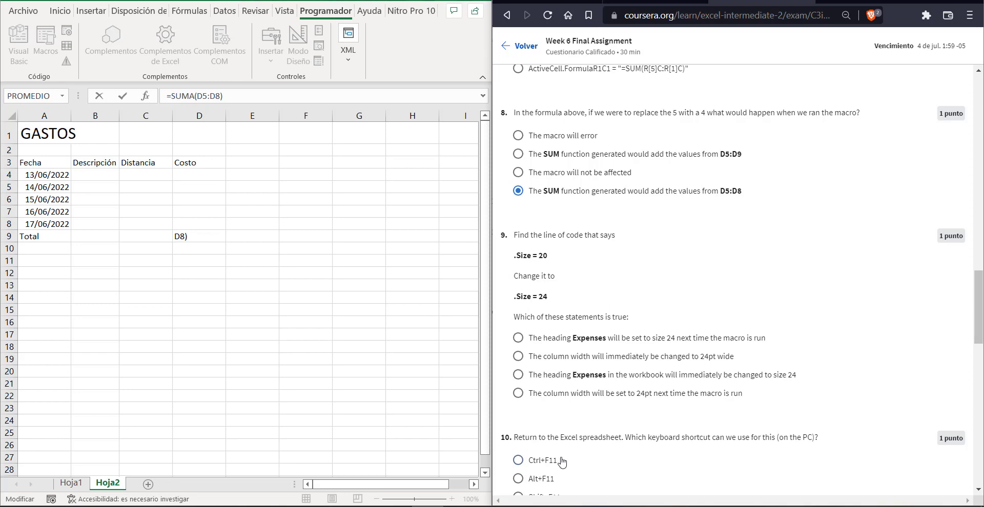
{"action": "mouse_move", "coordinate": [554, 506]}
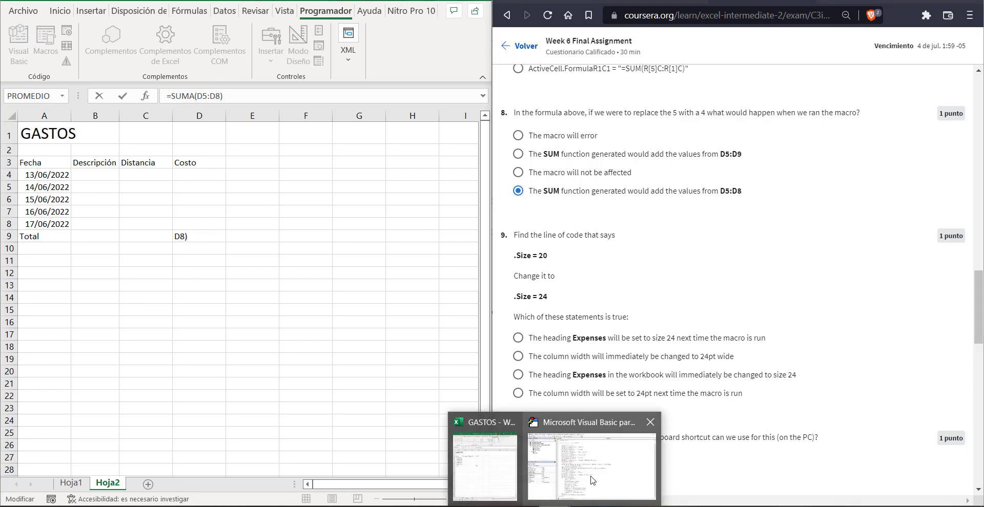
{"action": "left_click", "coordinate": [592, 481]}
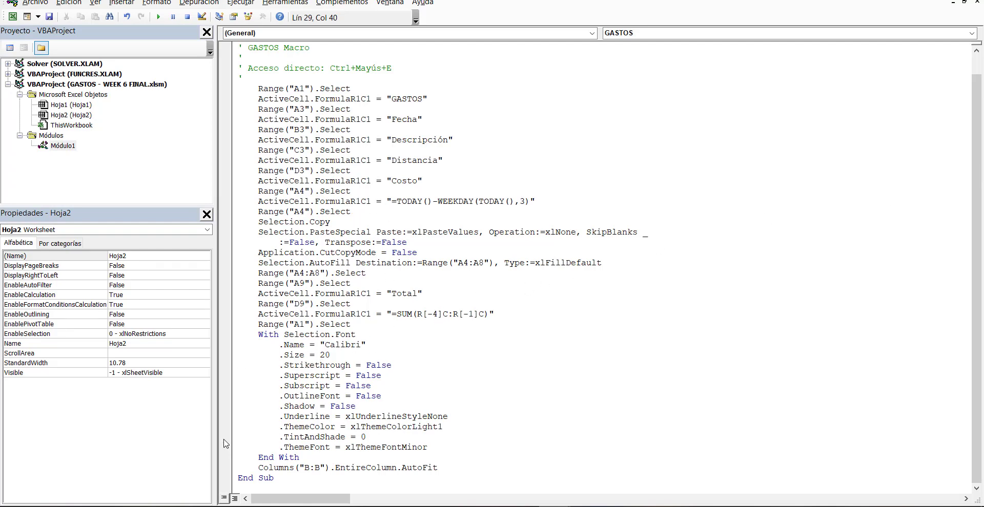
{"action": "left_click", "coordinate": [273, 435]}
{"action": "left_click_drag", "start_coordinate": [330, 354], "coordinate": [282, 356]}
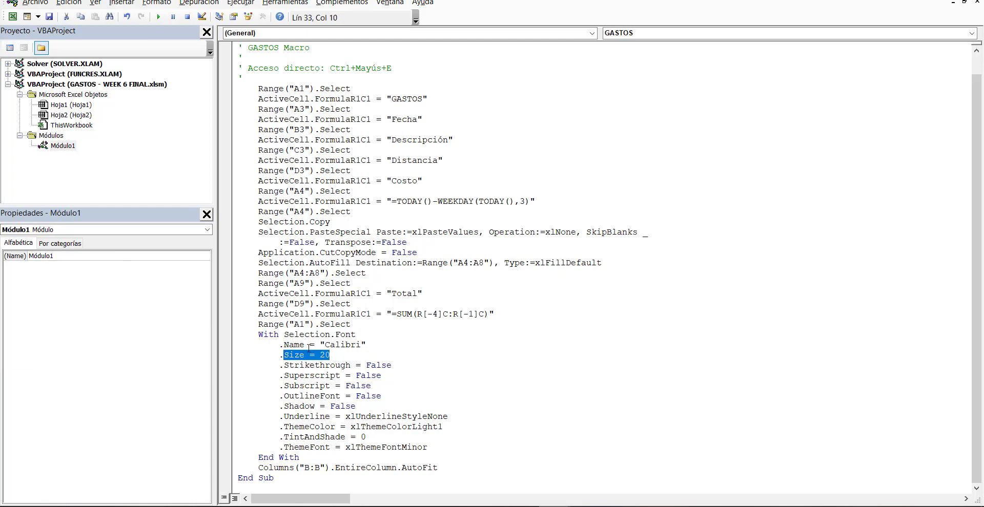
{"action": "left_click", "coordinate": [336, 355]}
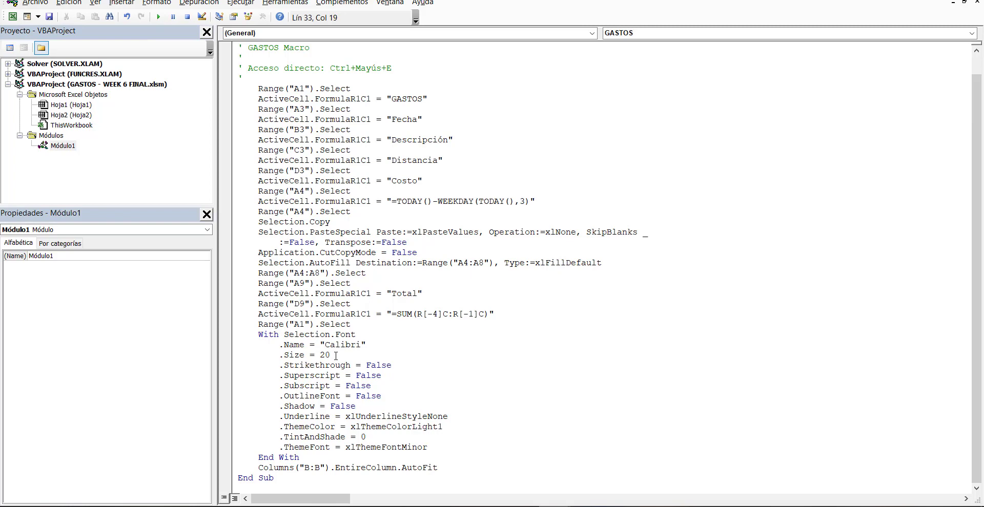
{"action": "key", "text": "BackSpace"}
{"action": "type", "text": "4"}
Step: Add another worksheet to the workbook and run the GASTOS macro there to test the changed font size
{"action": "left_click", "coordinate": [12, 18]}
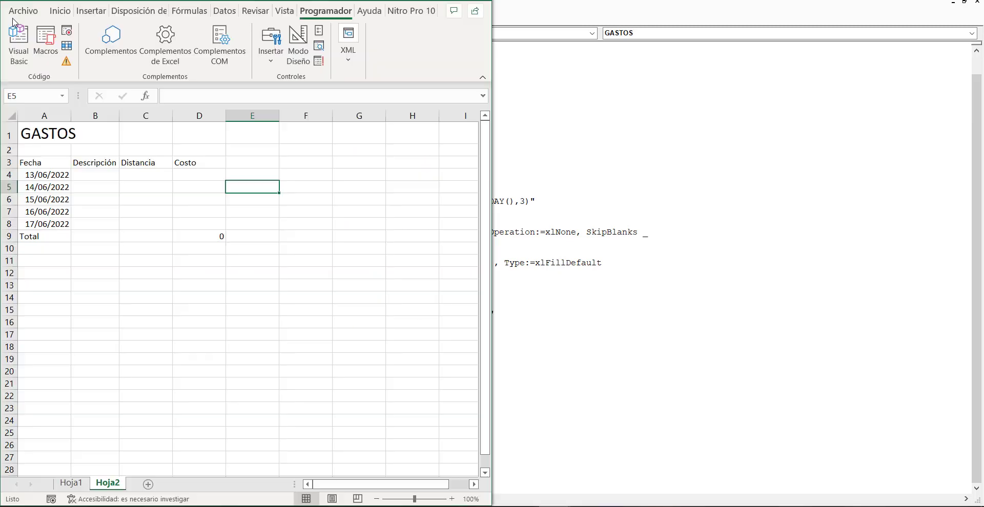
{"action": "left_click", "coordinate": [148, 484]}
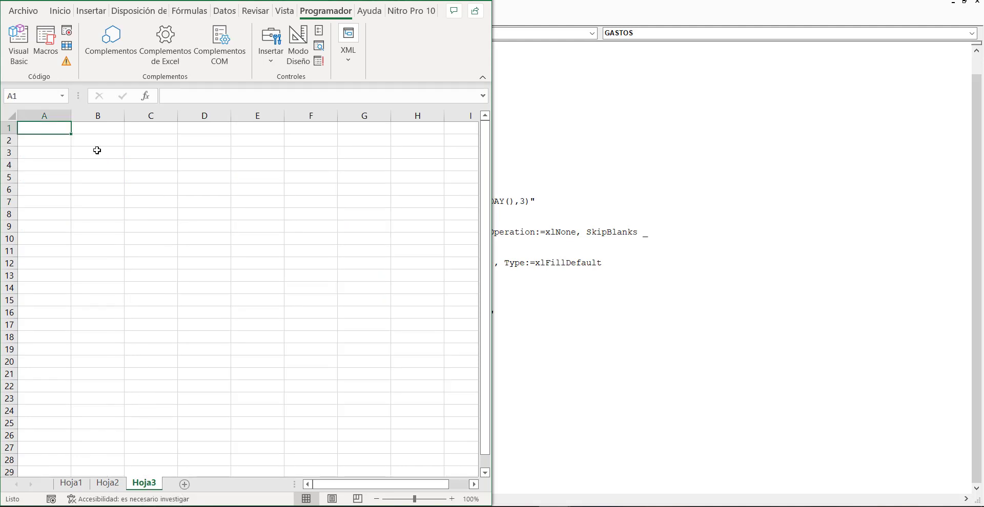
{"action": "left_click", "coordinate": [46, 45]}
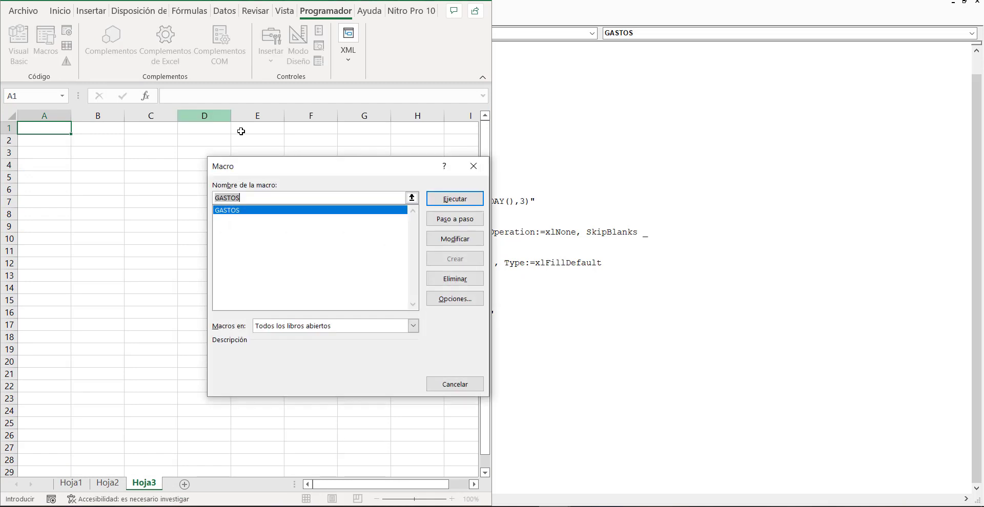
{"action": "left_click", "coordinate": [455, 199]}
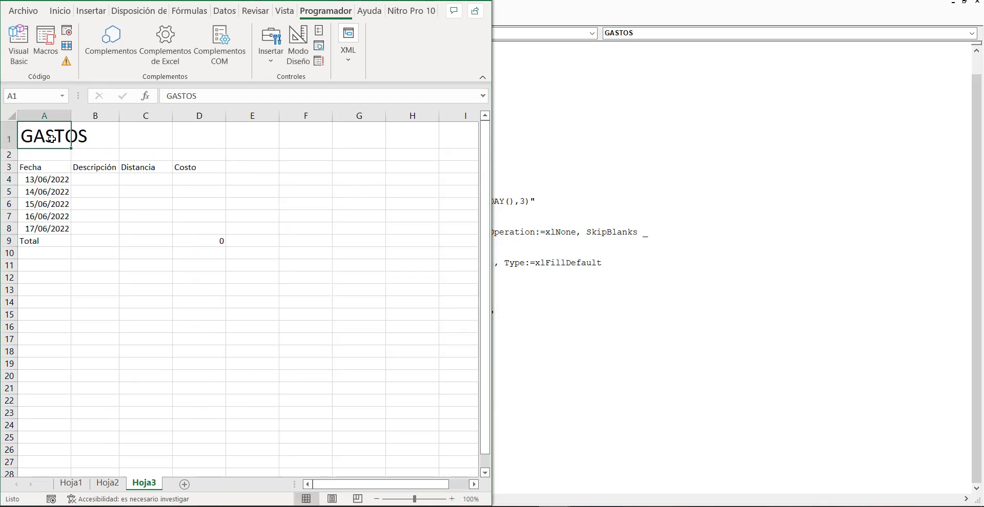
Step: Check the font size applied to the GASTOS heading in cell A1 of the new worksheet
{"action": "left_click", "coordinate": [59, 11]}
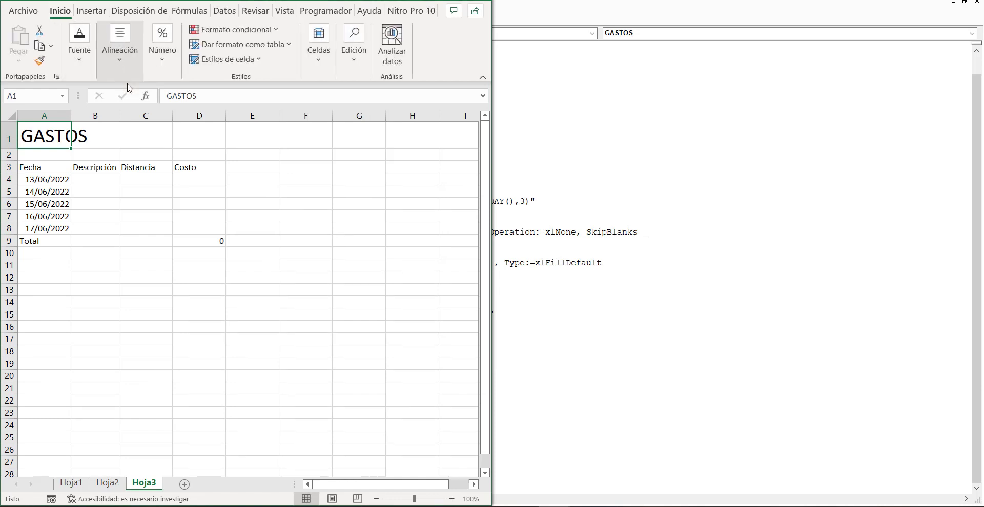
{"action": "left_click", "coordinate": [85, 54]}
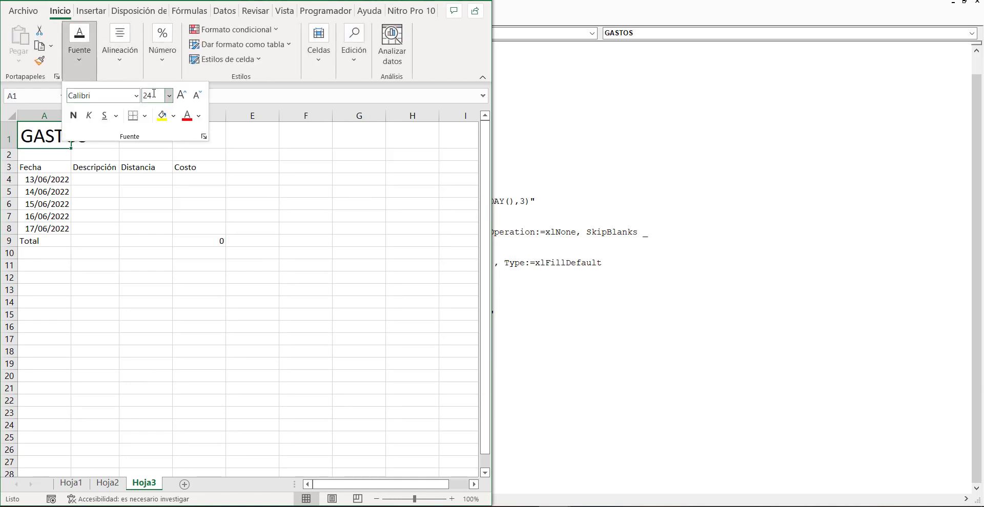
{"action": "left_click", "coordinate": [147, 95]}
{"action": "left_click", "coordinate": [147, 234]}
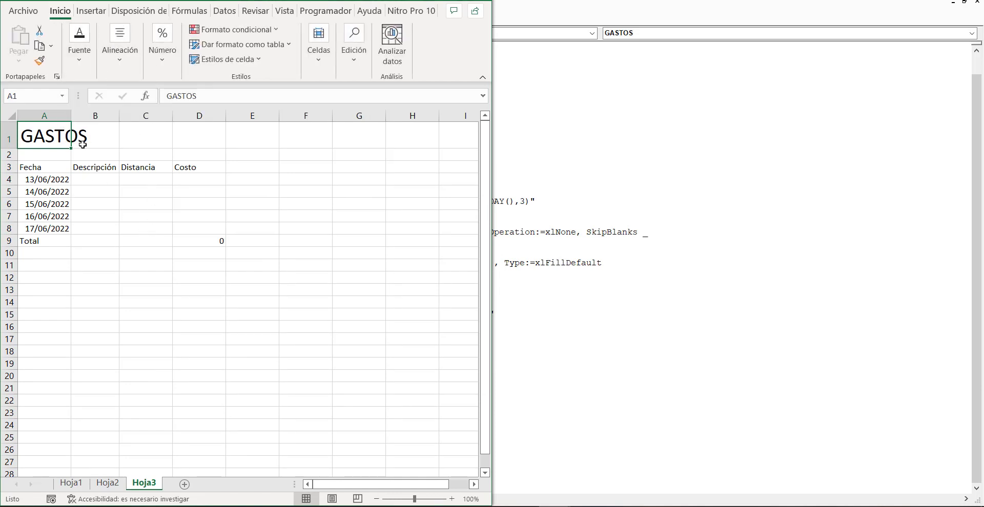
Step: Answer question 9 with "The heading Expenses will be set to size 24 next time the macro is run" and question 10 with Alt+F11
{"action": "left_click", "coordinate": [428, 506]}
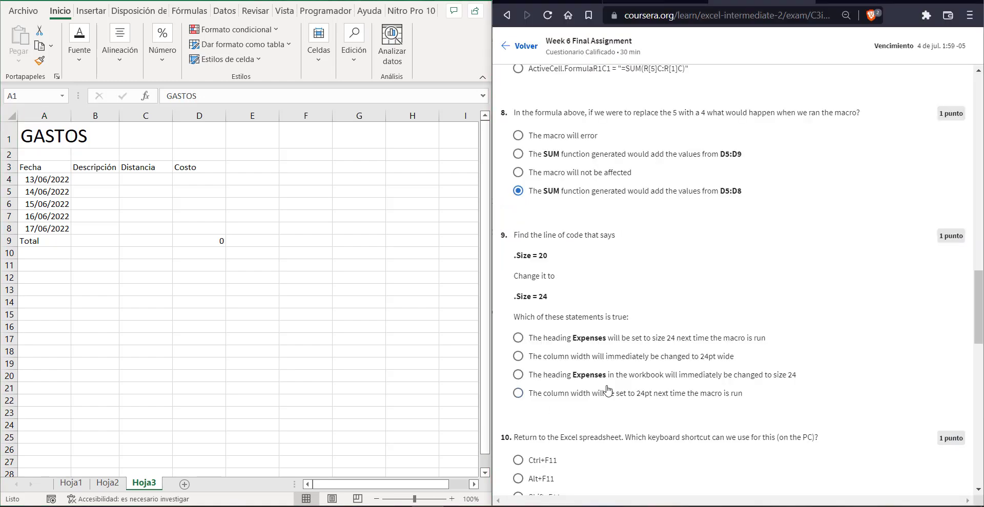
{"action": "left_click", "coordinate": [695, 344]}
{"action": "scroll", "coordinate": [983, 310], "scroll_direction": "down", "scroll_amount": 2}
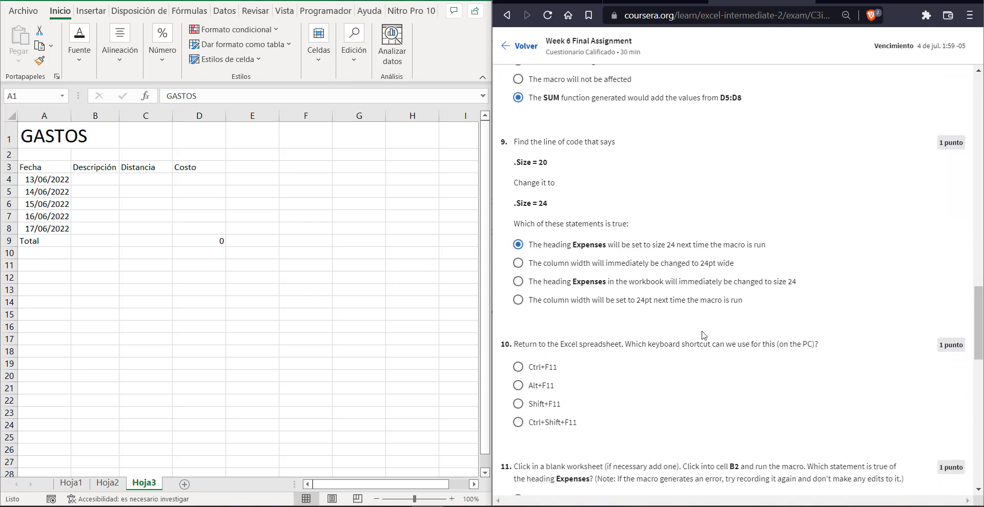
{"action": "left_click", "coordinate": [533, 388]}
Step: Read question 11, add a blank worksheet, select cell B1 and run the GASTOS macro there
{"action": "left_click_drag", "start_coordinate": [979, 321], "coordinate": [980, 325]}
{"action": "left_click_drag", "start_coordinate": [978, 329], "coordinate": [977, 337]}
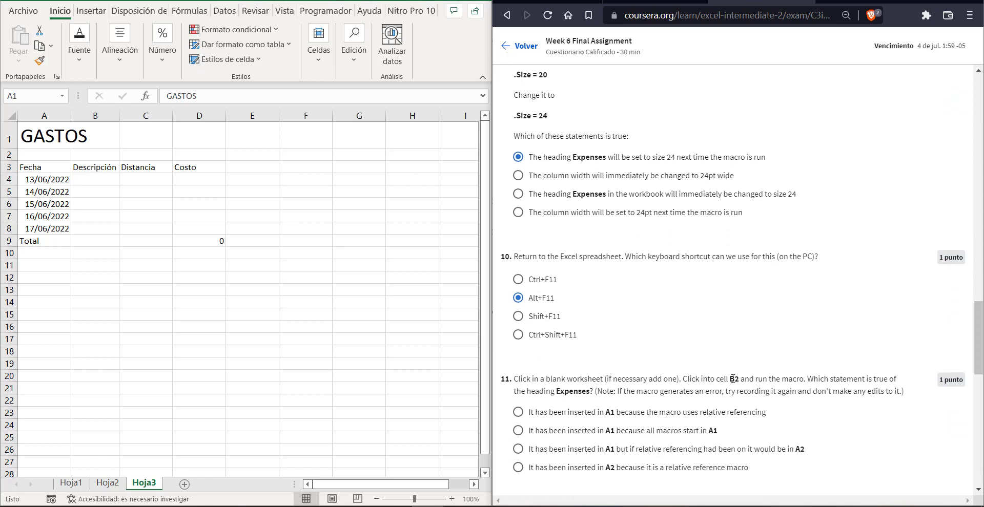
{"action": "left_click_drag", "start_coordinate": [740, 379], "coordinate": [730, 379]}
{"action": "left_click", "coordinate": [185, 484]}
{"action": "left_click", "coordinate": [94, 130]}
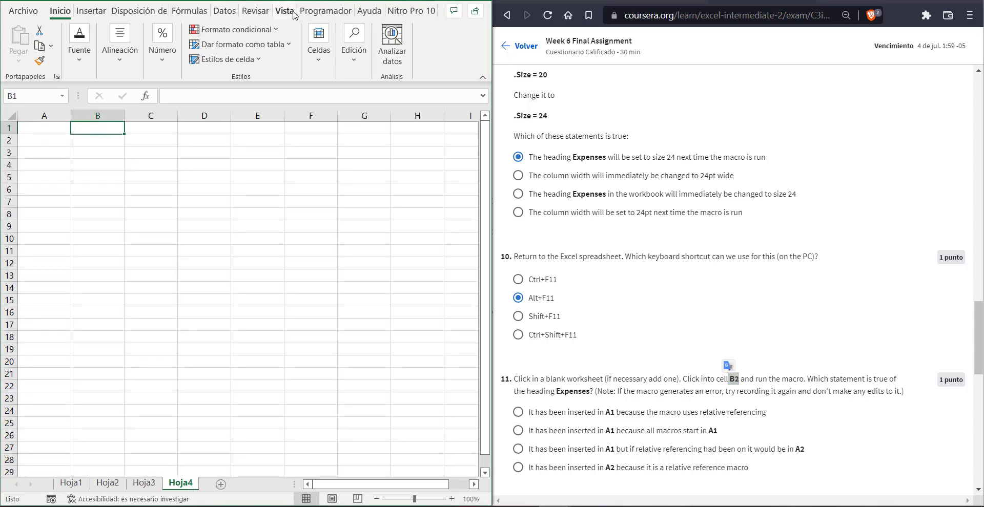
{"action": "left_click", "coordinate": [297, 12]}
{"action": "left_click", "coordinate": [45, 44]}
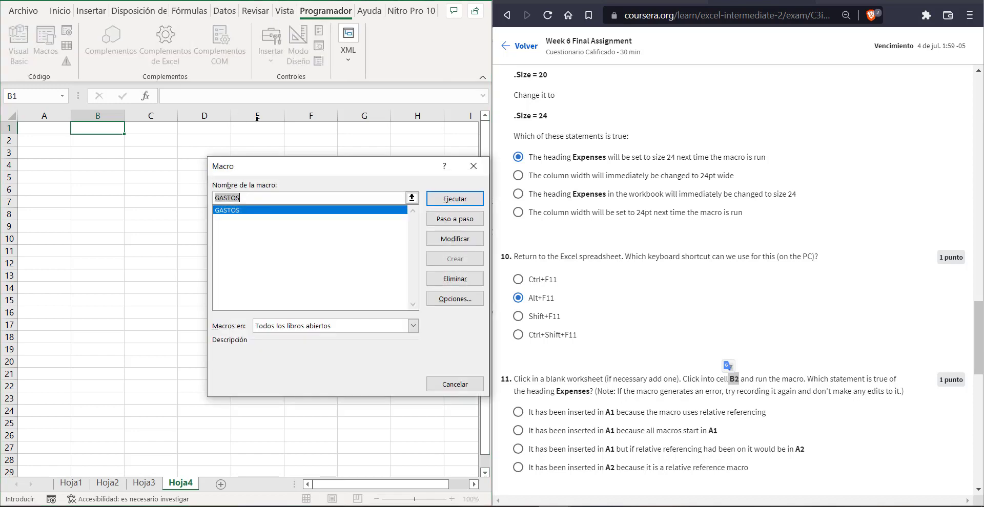
{"action": "left_click", "coordinate": [441, 198]}
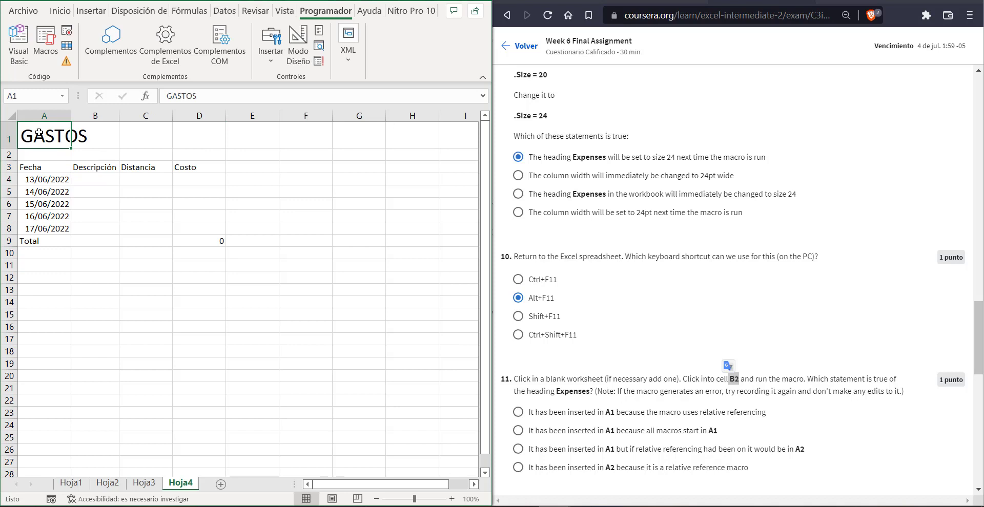
Step: Answer question 11 with "It has been inserted in A1 but if relative referencing had been on it would be in A2" and read question 12
{"action": "scroll", "coordinate": [717, 359], "scroll_direction": "down", "scroll_amount": 1}
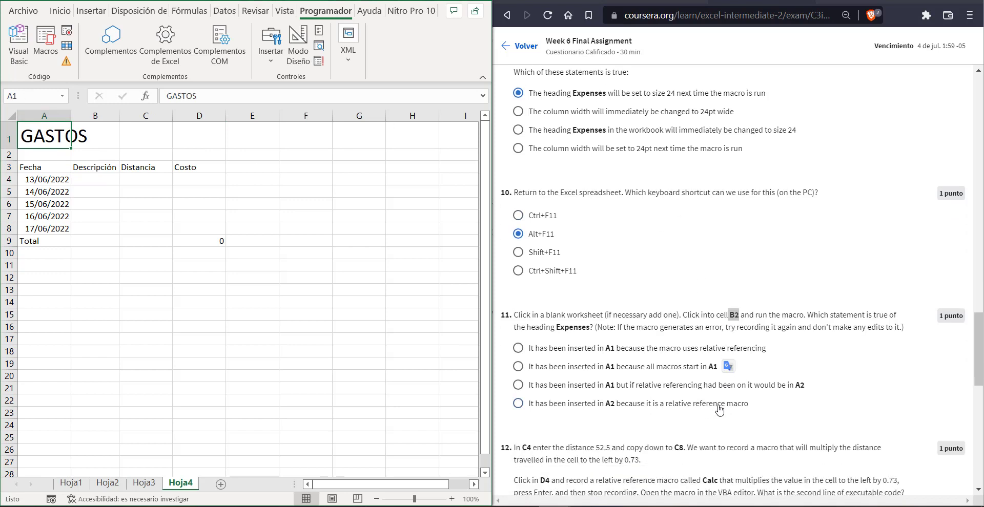
{"action": "left_click", "coordinate": [743, 388]}
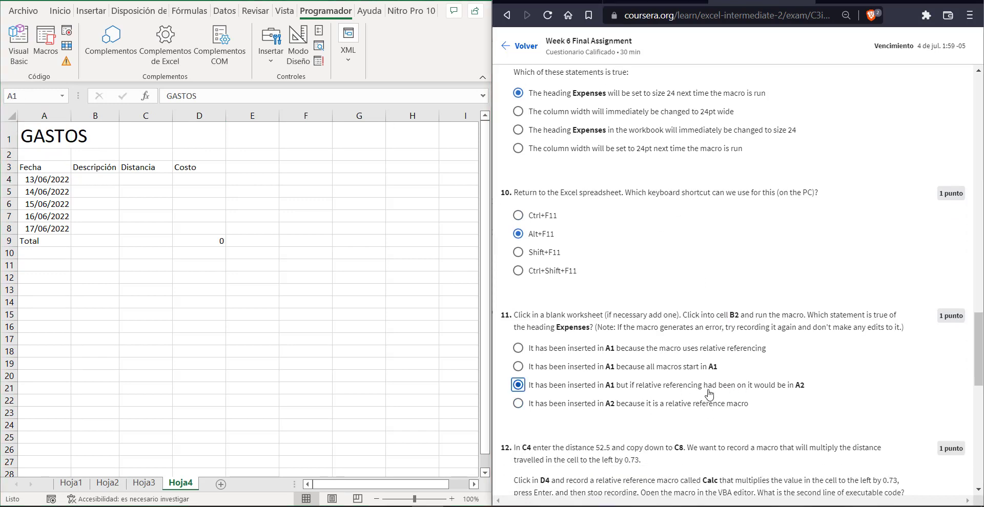
{"action": "scroll", "coordinate": [669, 365], "scroll_direction": "down", "scroll_amount": 2}
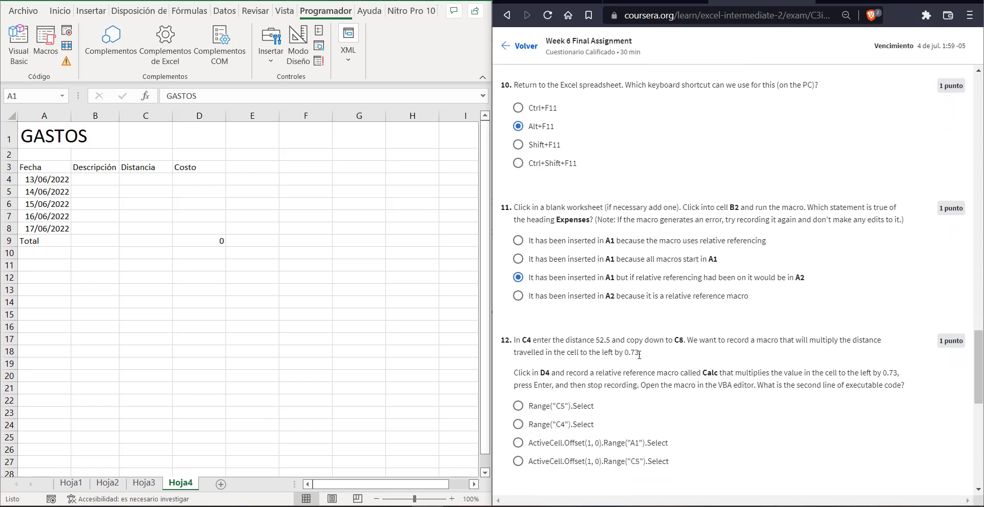
{"action": "left_click_drag", "start_coordinate": [640, 354], "coordinate": [515, 341]}
{"action": "left_click", "coordinate": [651, 356]}
{"action": "scroll", "coordinate": [648, 353], "scroll_direction": "down", "scroll_amount": 1}
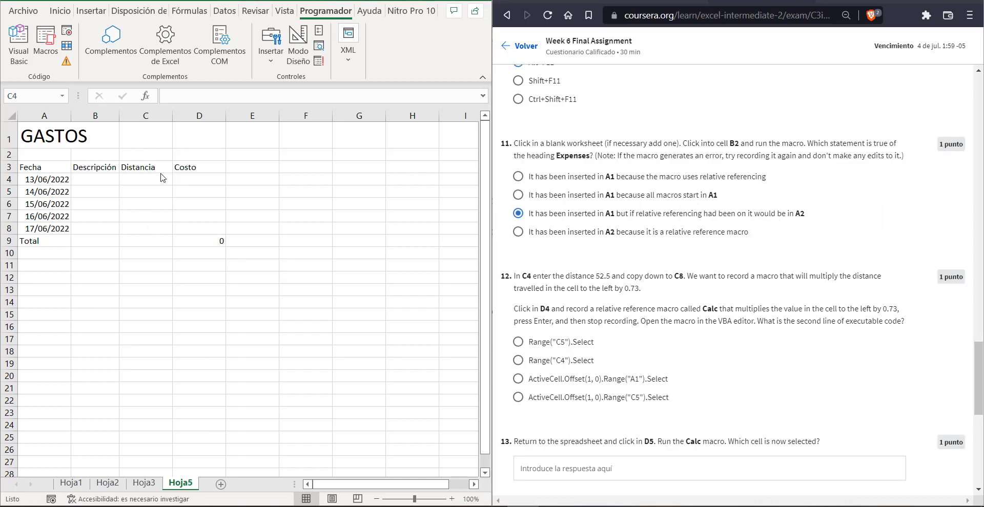
Step: Enter the distance 52.5 in cell C4 and copy it down to C8
{"action": "left_click", "coordinate": [143, 178]}
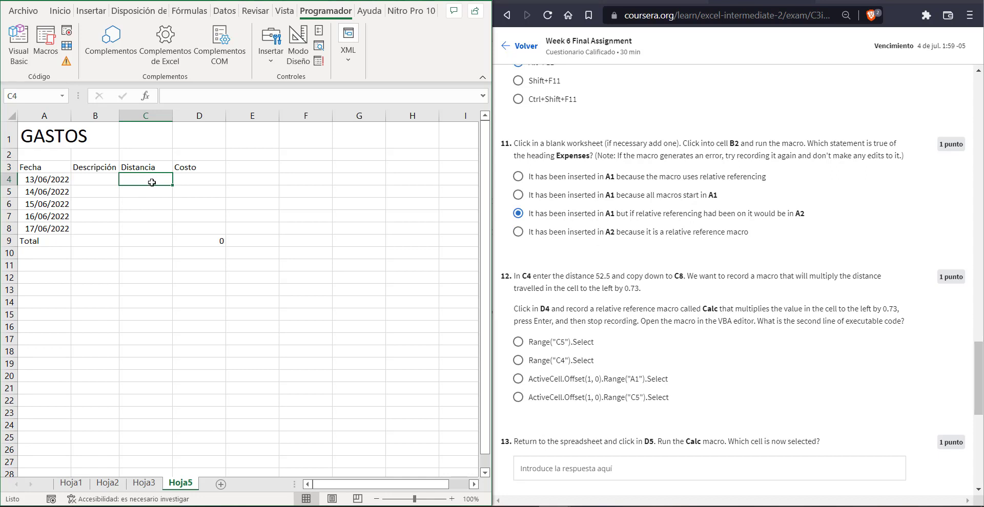
{"action": "type", "text": "52.5"}
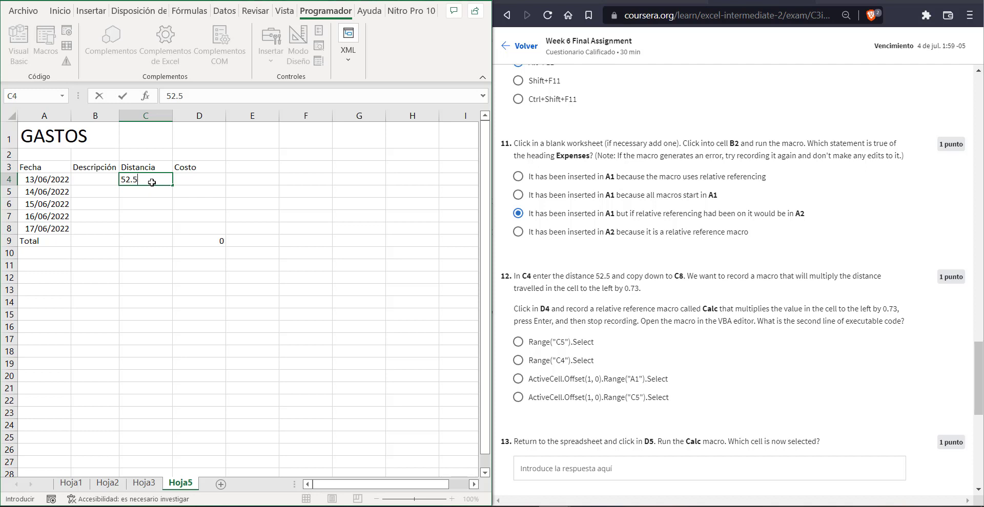
{"action": "left_click_drag", "start_coordinate": [172, 186], "coordinate": [166, 231]}
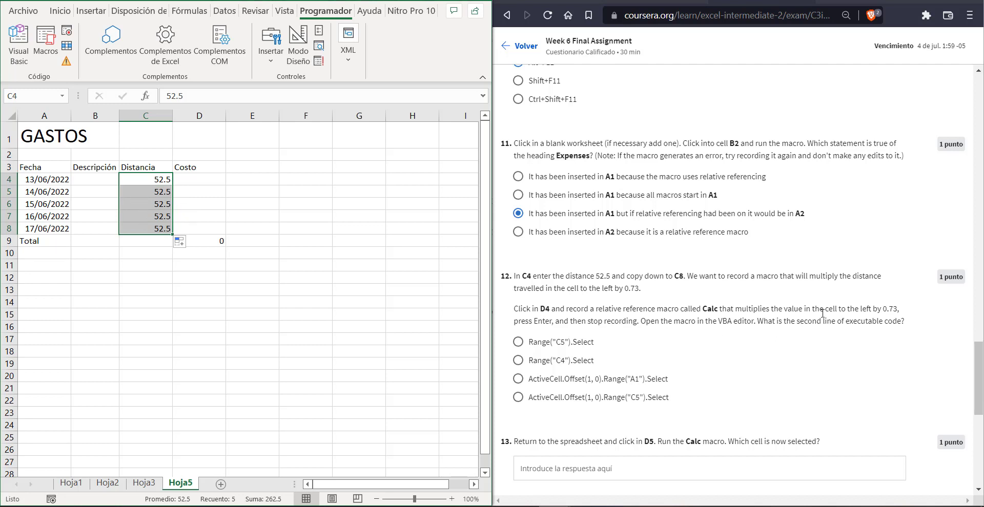
Step: Select cell D4, turn on relative references and start recording a macro named Calc
{"action": "mouse_move", "coordinate": [687, 275]}
{"action": "left_mouse_down"}
{"action": "mouse_move", "coordinate": [674, 288]}
{"action": "mouse_move", "coordinate": [634, 291]}
{"action": "left_mouse_up"}
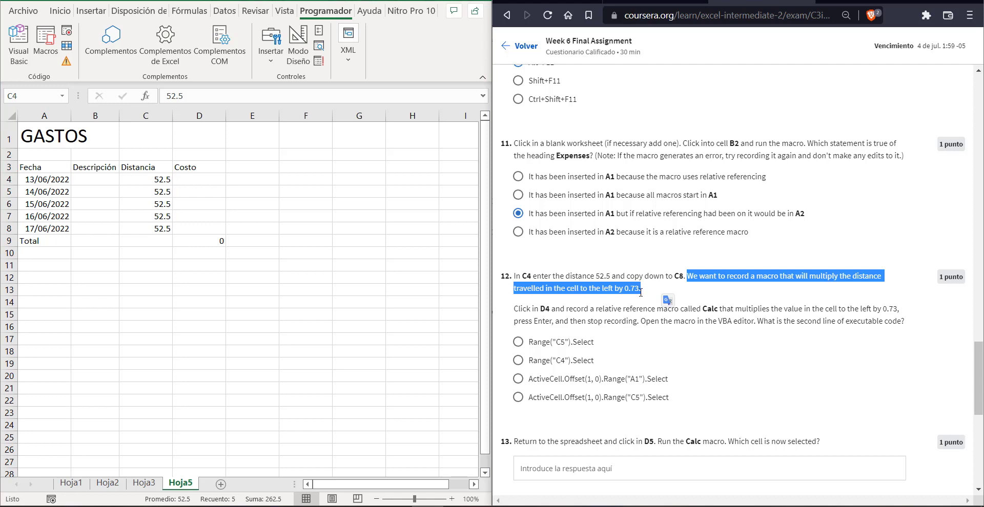
{"action": "left_click", "coordinate": [191, 179]}
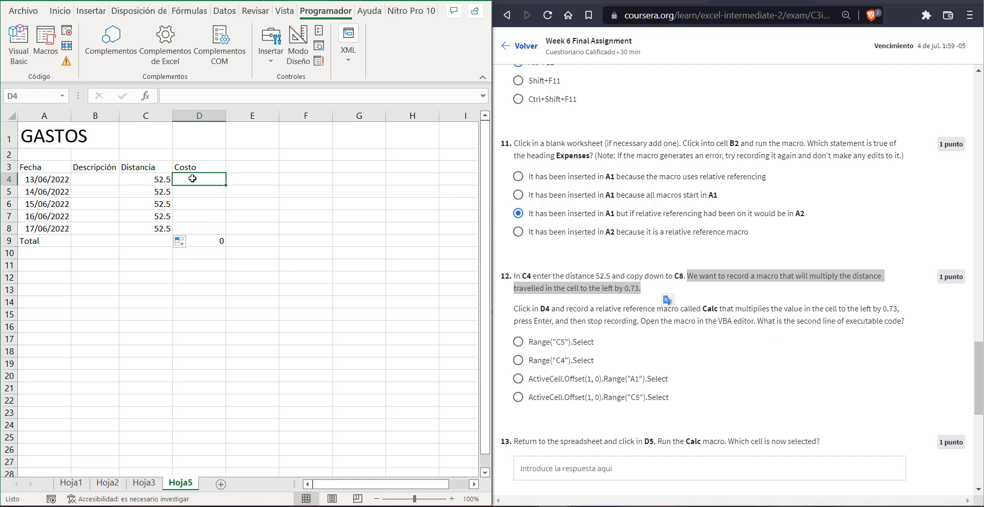
{"action": "left_click", "coordinate": [66, 49]}
{"action": "left_click", "coordinate": [66, 31]}
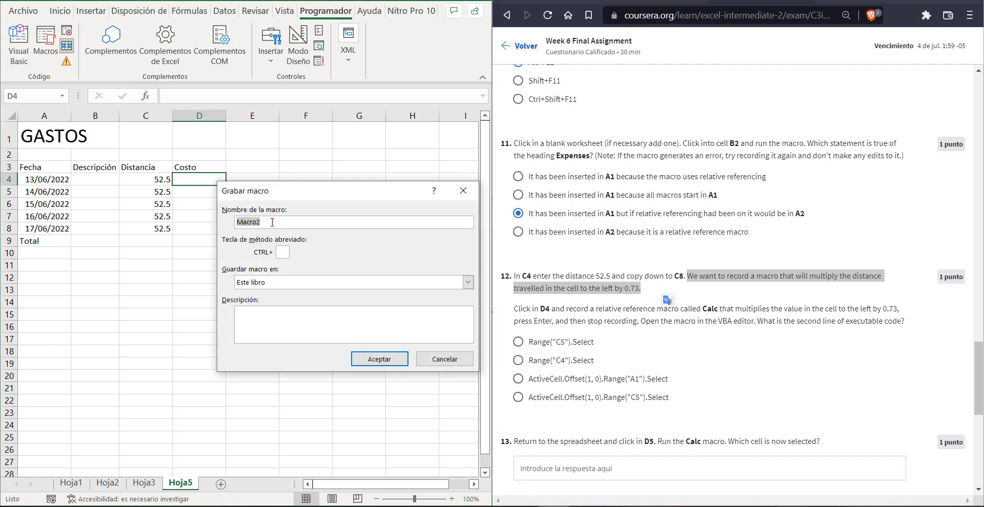
{"action": "type", "text": "Cla"}
{"action": "left_click", "coordinate": [379, 359]}
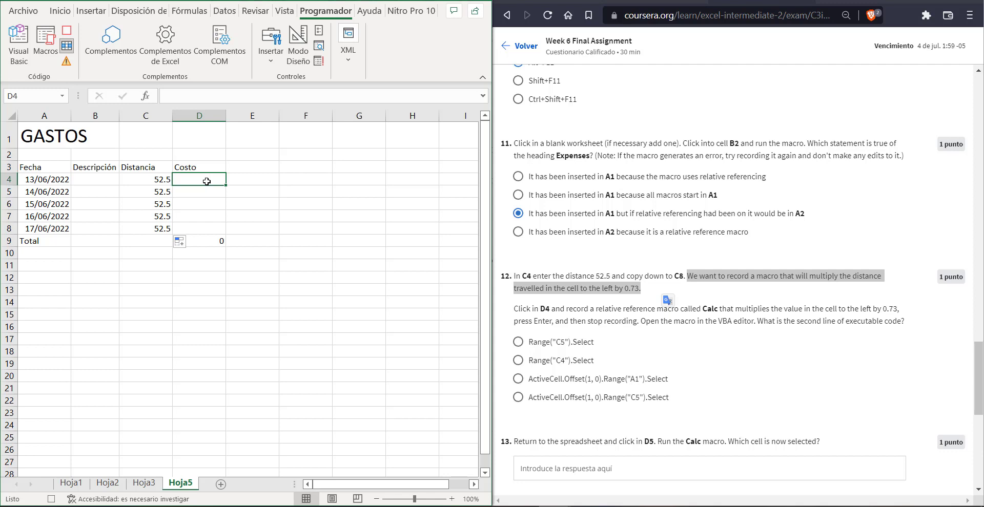
Step: Enter the formula =C4*0.73 in D4 and stop recording the macro
{"action": "type", "text": "="}
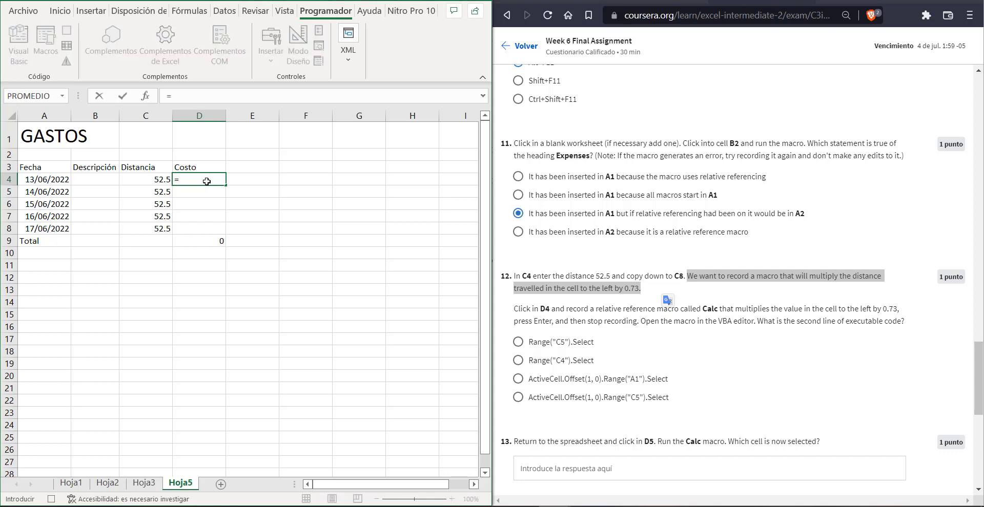
{"action": "left_click", "coordinate": [154, 178]}
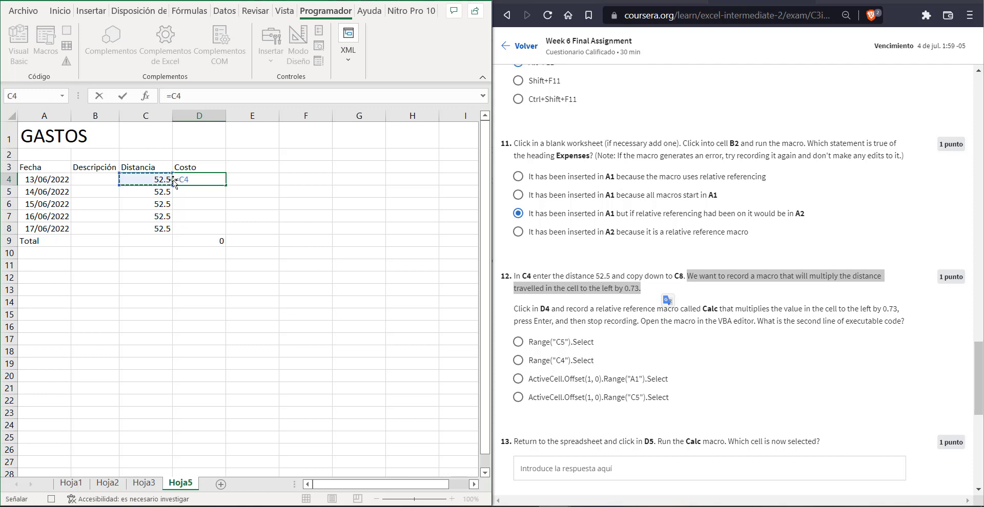
{"action": "type", "text": "*0.73"}
{"action": "key", "text": "Return"}
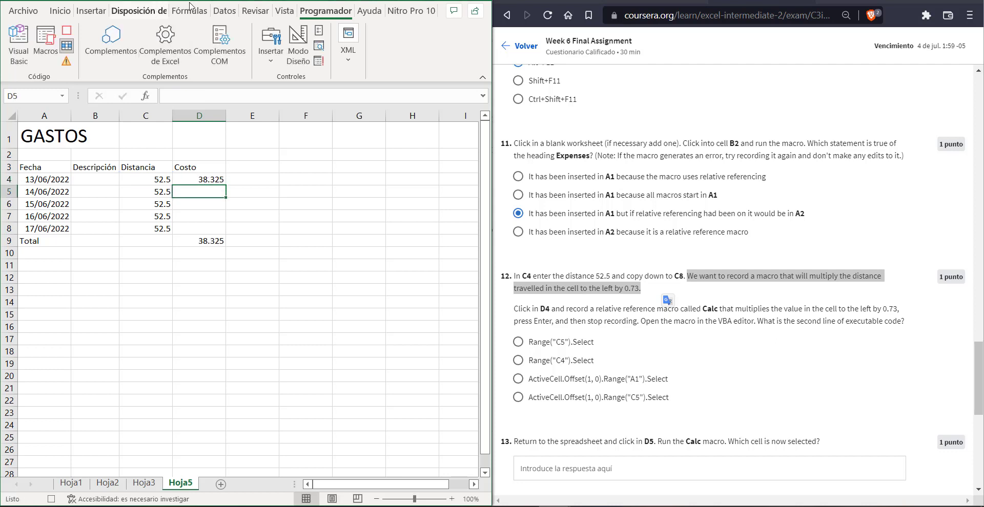
{"action": "left_click", "coordinate": [66, 30]}
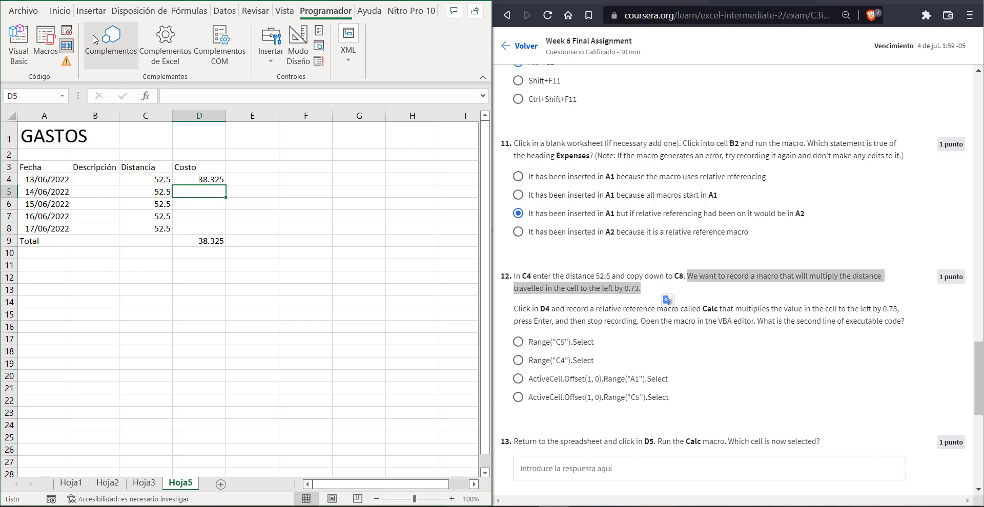
Step: Reread the end of question 12, open the Calc macro's code for editing and examine its second executable line
{"action": "left_click_drag", "start_coordinate": [641, 321], "coordinate": [766, 322]}
{"action": "left_click_drag", "start_coordinate": [850, 322], "coordinate": [899, 323]}
{"action": "left_click", "coordinate": [785, 339]}
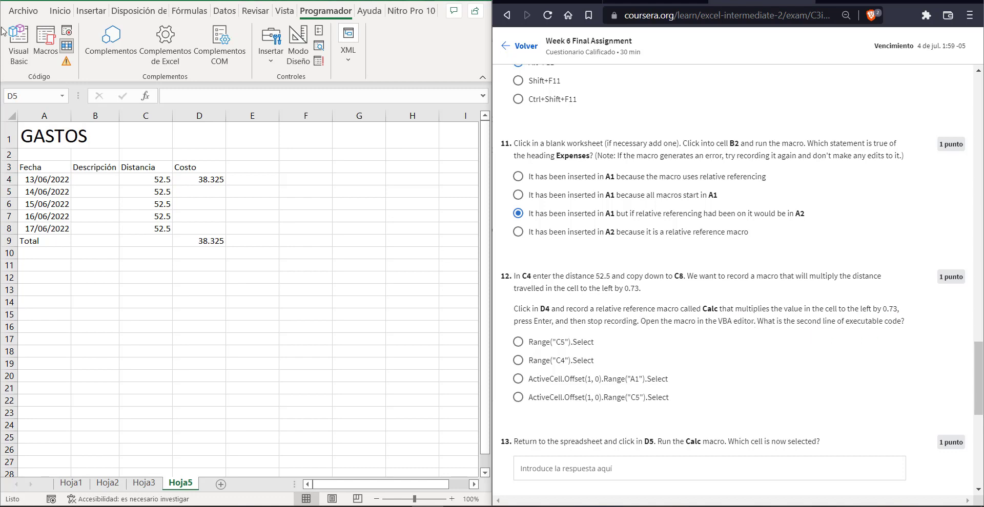
{"action": "left_click", "coordinate": [46, 46]}
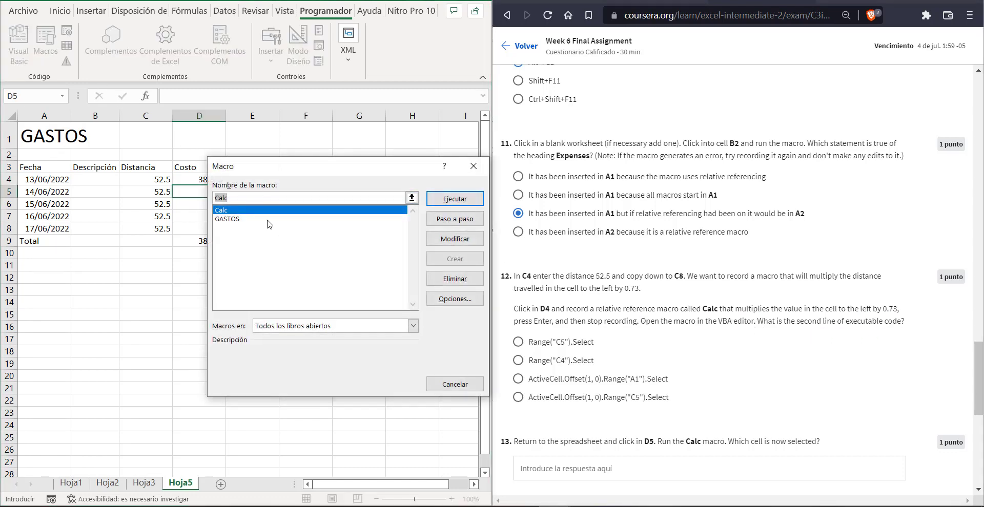
{"action": "left_click", "coordinate": [266, 212]}
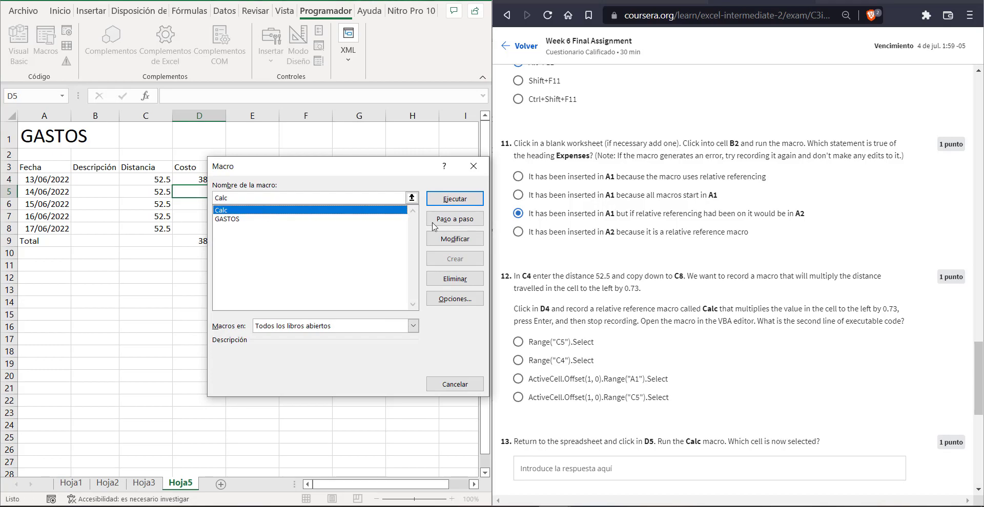
{"action": "left_click", "coordinate": [455, 239]}
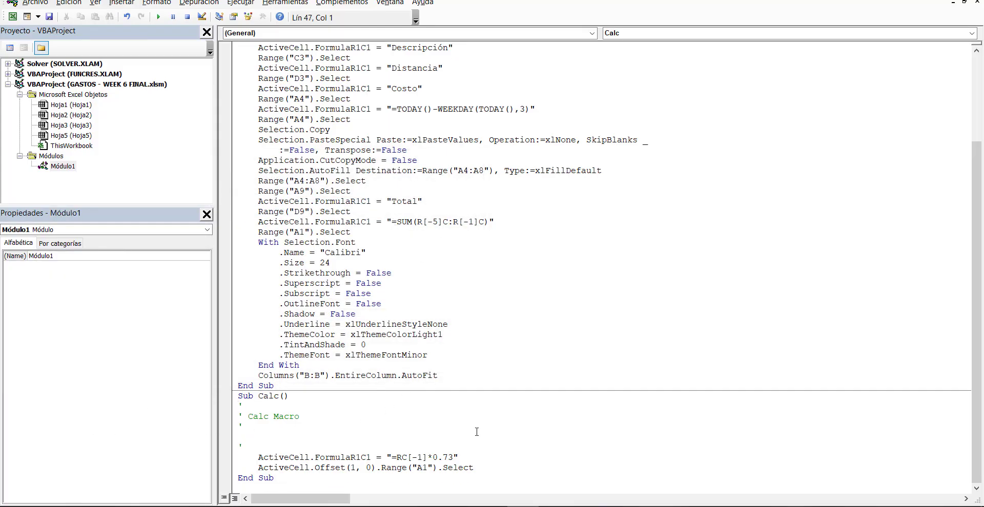
{"action": "left_click_drag", "start_coordinate": [473, 468], "coordinate": [259, 472]}
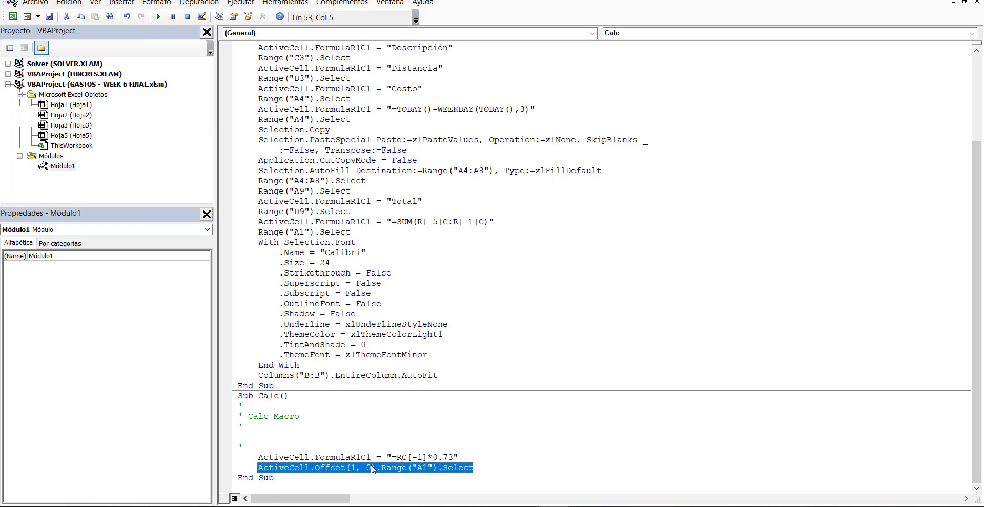
{"action": "left_click", "coordinate": [507, 480]}
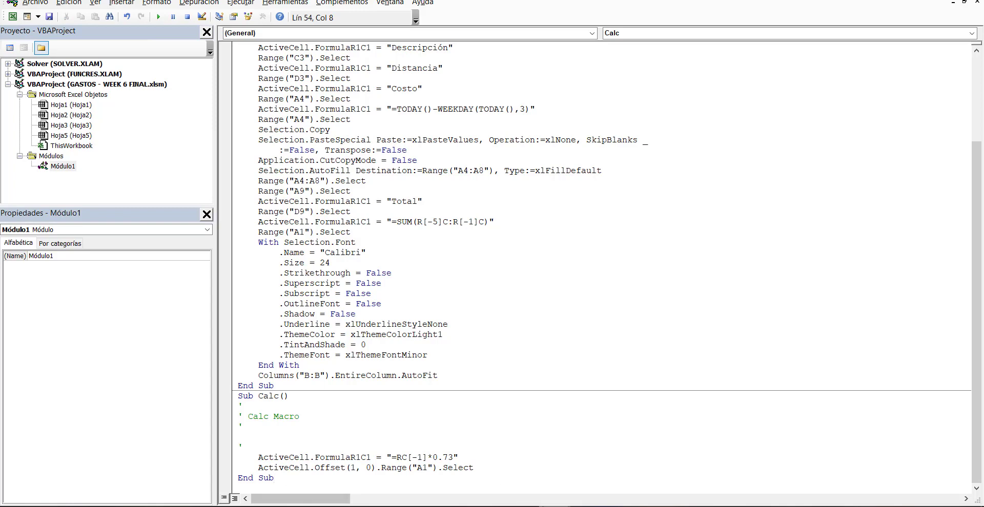
Step: Return to the quiz and answer question 12 with ActiveCell.Offset(1, 0).Range("A1").Select
{"action": "mouse_move", "coordinate": [555, 506]}
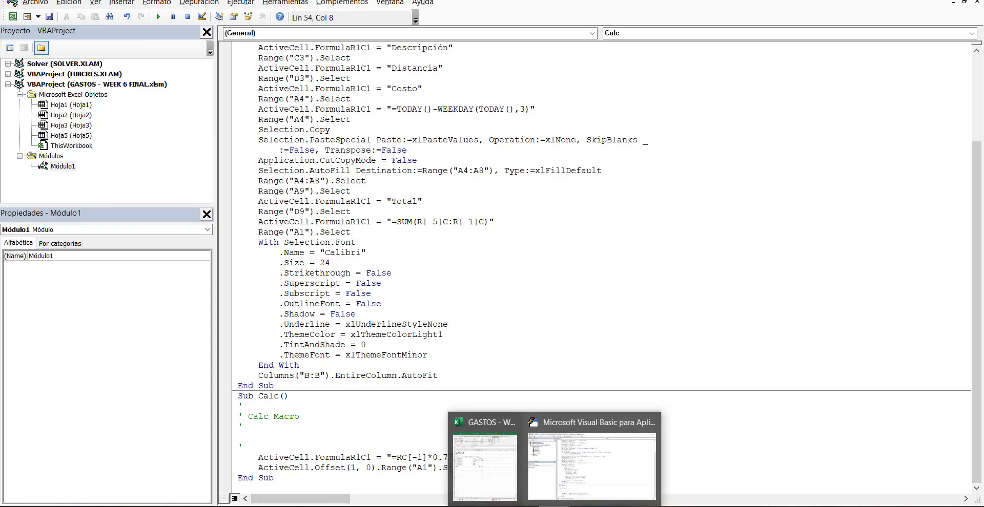
{"action": "left_click", "coordinate": [460, 506]}
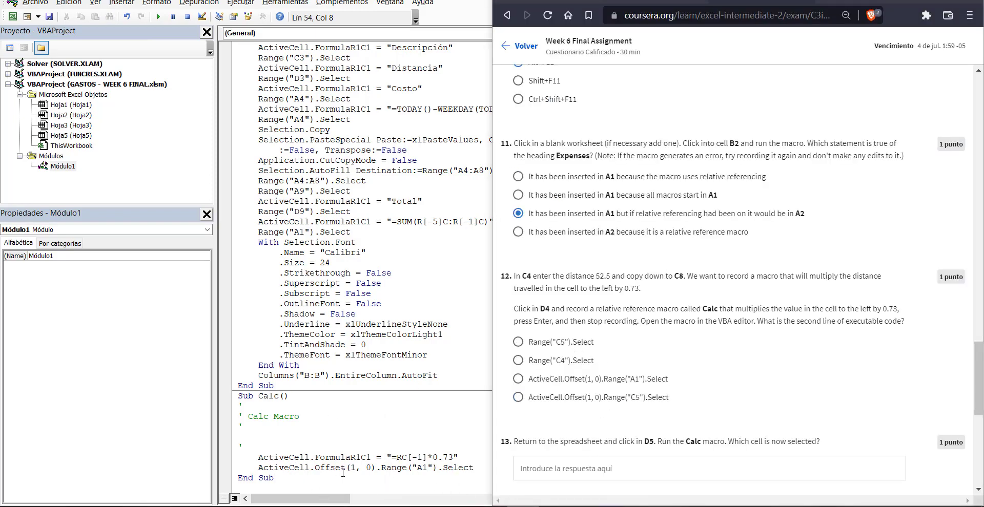
{"action": "left_click", "coordinate": [621, 382]}
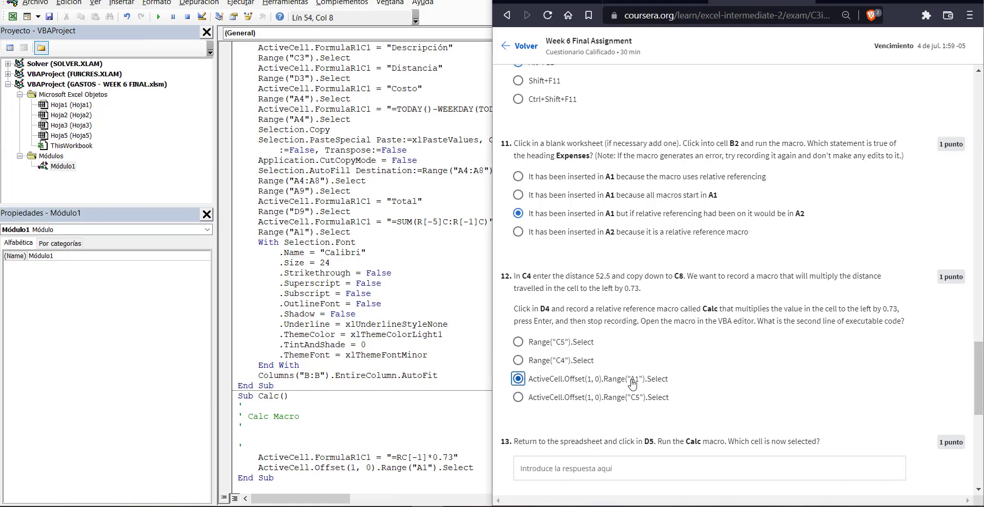
Step: Run the Calc macro on cell D5 of the spreadsheet and answer question 13 with D6
{"action": "scroll", "coordinate": [975, 355], "scroll_direction": "down", "scroll_amount": 1}
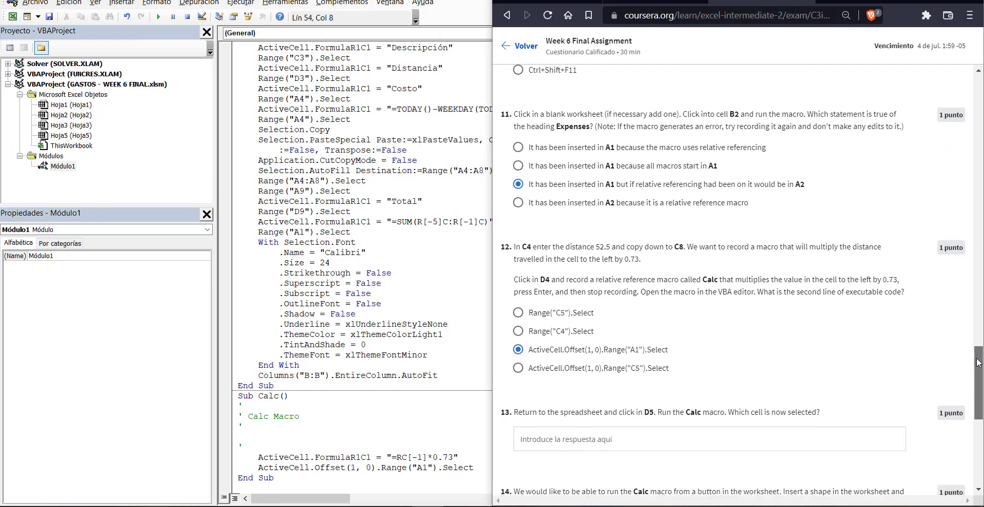
{"action": "left_click", "coordinate": [601, 426]}
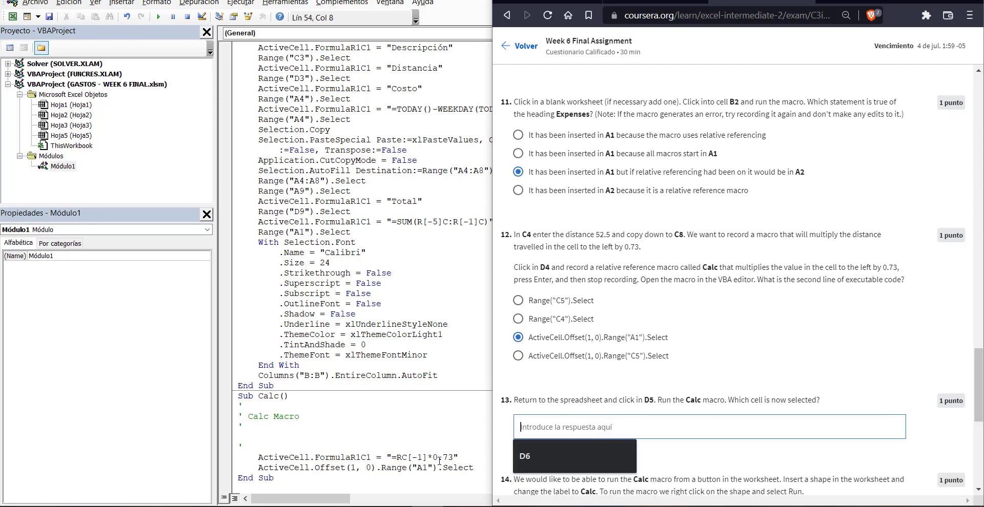
{"action": "left_click", "coordinate": [519, 478]}
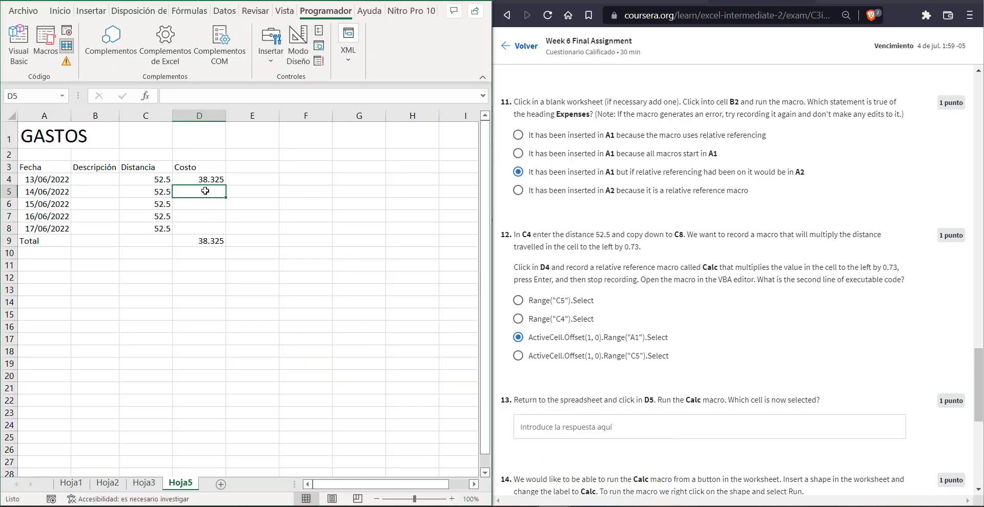
{"action": "left_click", "coordinate": [45, 47]}
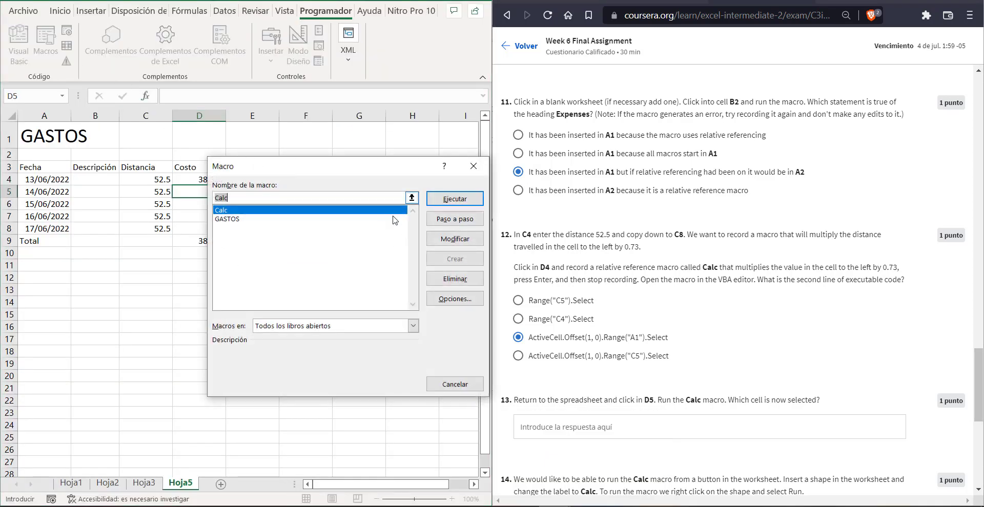
{"action": "left_click", "coordinate": [453, 198]}
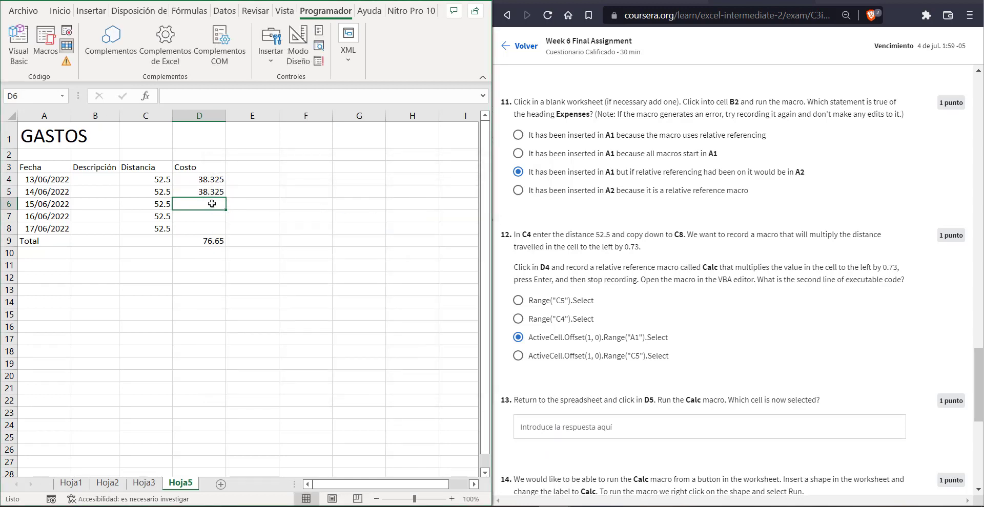
{"action": "left_click", "coordinate": [542, 420]}
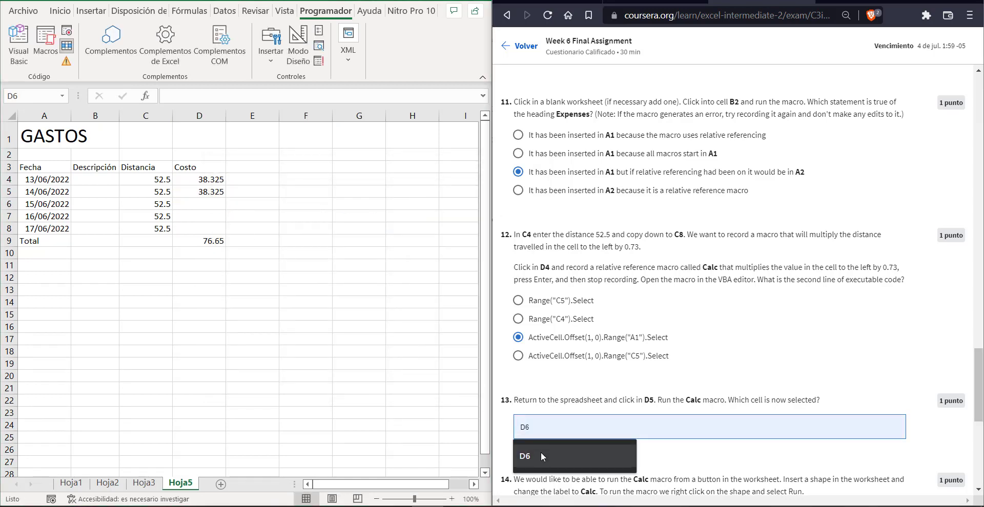
{"action": "left_click", "coordinate": [540, 453]}
Step: Read question 14 about running the Calc macro from a shape and answer it with False
{"action": "scroll", "coordinate": [540, 452], "scroll_direction": "down", "scroll_amount": 2}
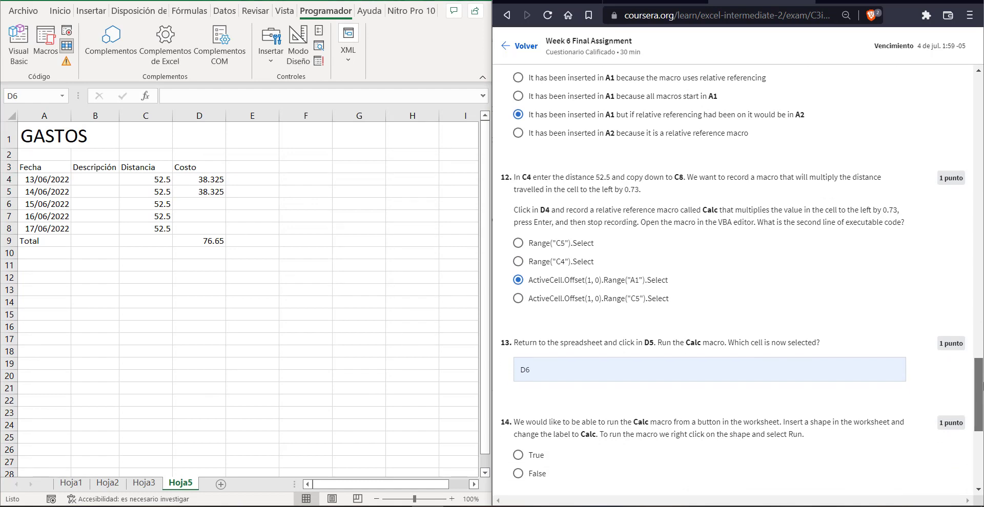
{"action": "left_click_drag", "start_coordinate": [982, 384], "coordinate": [982, 399]}
{"action": "left_click_drag", "start_coordinate": [804, 364], "coordinate": [513, 351]}
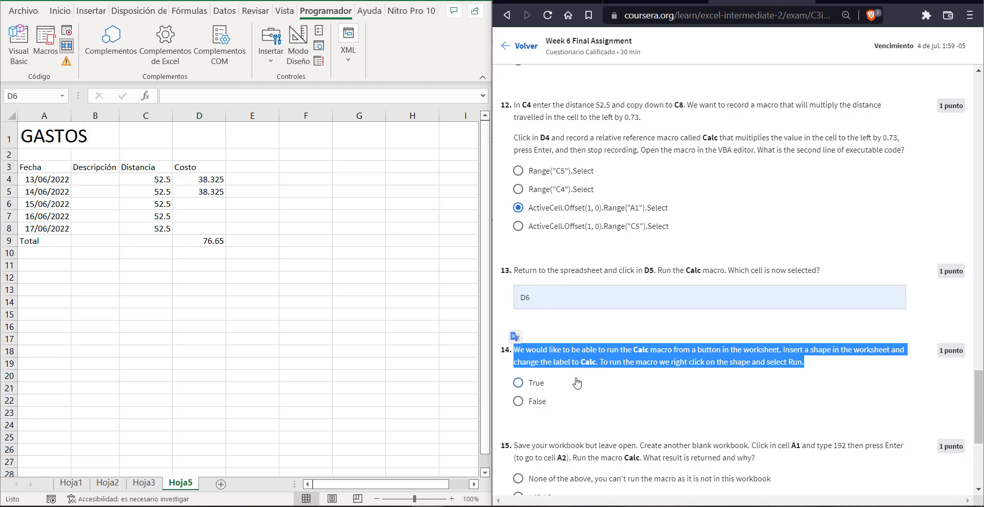
{"action": "left_click", "coordinate": [536, 402]}
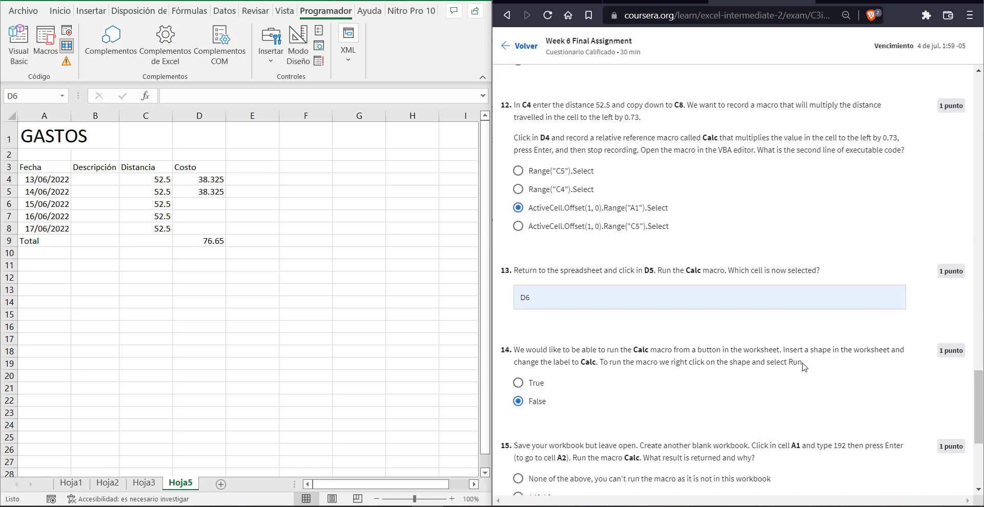
{"action": "left_click_drag", "start_coordinate": [787, 363], "coordinate": [807, 369]}
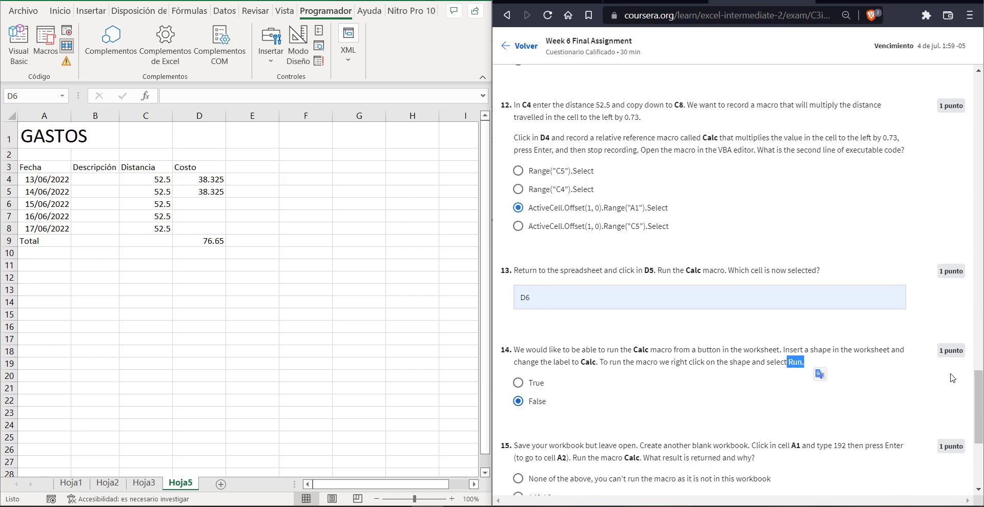
Step: Save the GASTOS workbook, leaving it open, and read the instructions of question 15
{"action": "scroll", "coordinate": [980, 392], "scroll_direction": "down", "scroll_amount": 1}
{"action": "left_click_drag", "start_coordinate": [981, 392], "coordinate": [982, 396]}
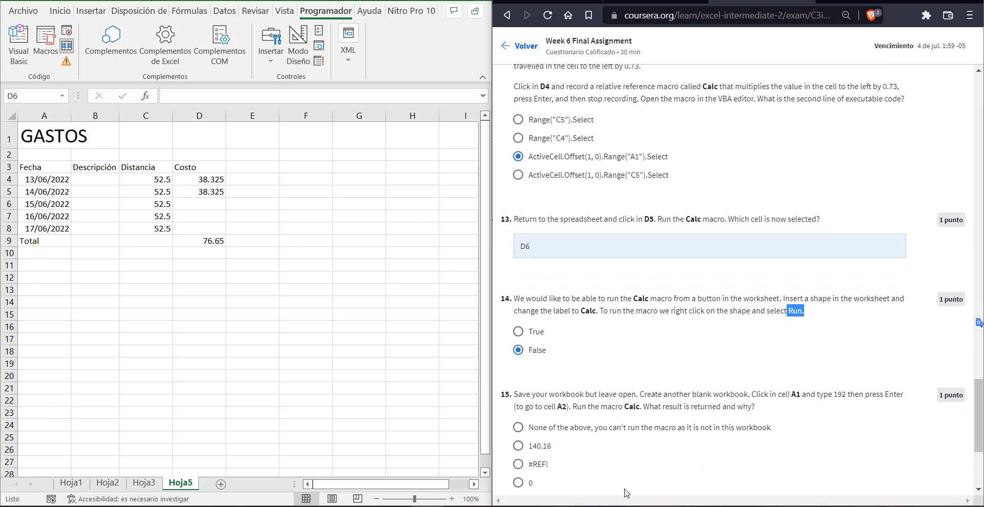
{"action": "left_click", "coordinate": [565, 505]}
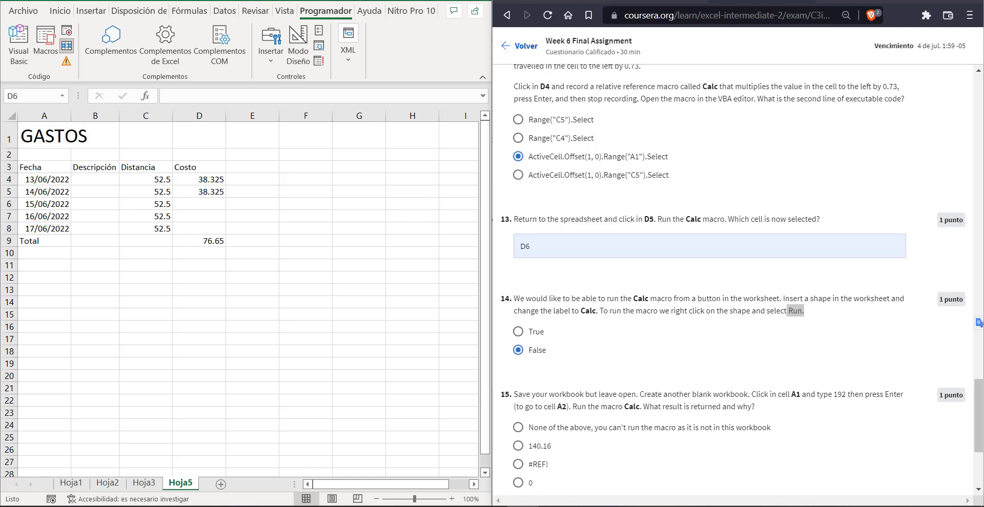
{"action": "left_click", "coordinate": [24, 1]}
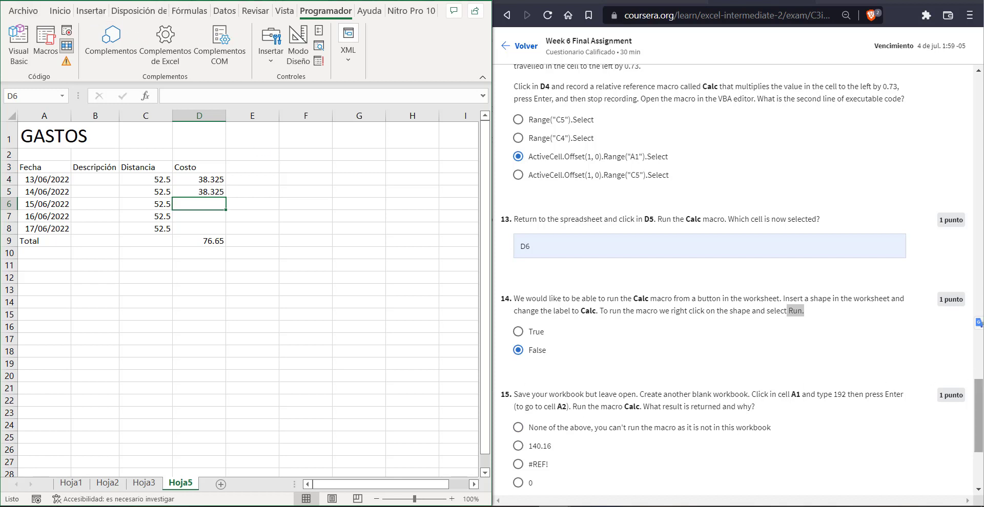
{"action": "left_click_drag", "start_coordinate": [980, 394], "coordinate": [981, 398]}
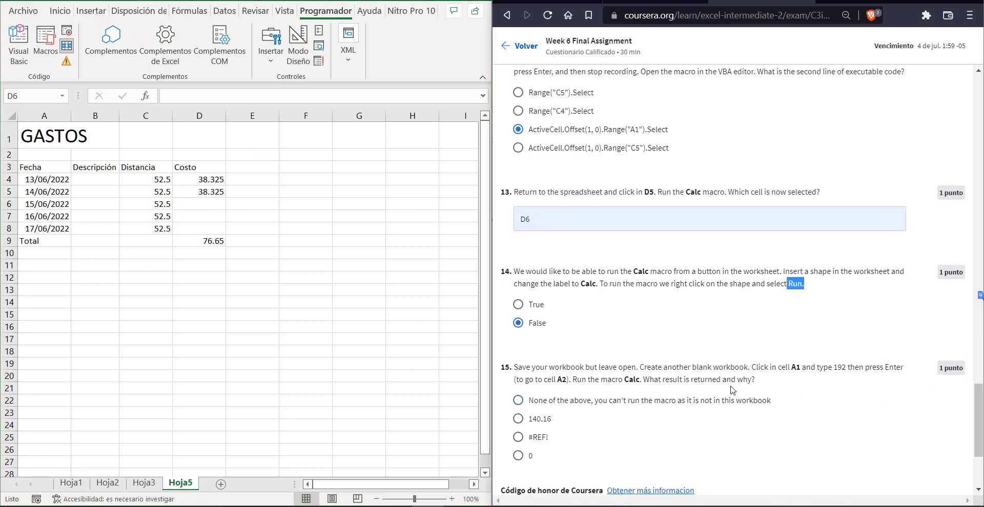
{"action": "left_click_drag", "start_coordinate": [761, 380], "coordinate": [512, 369]}
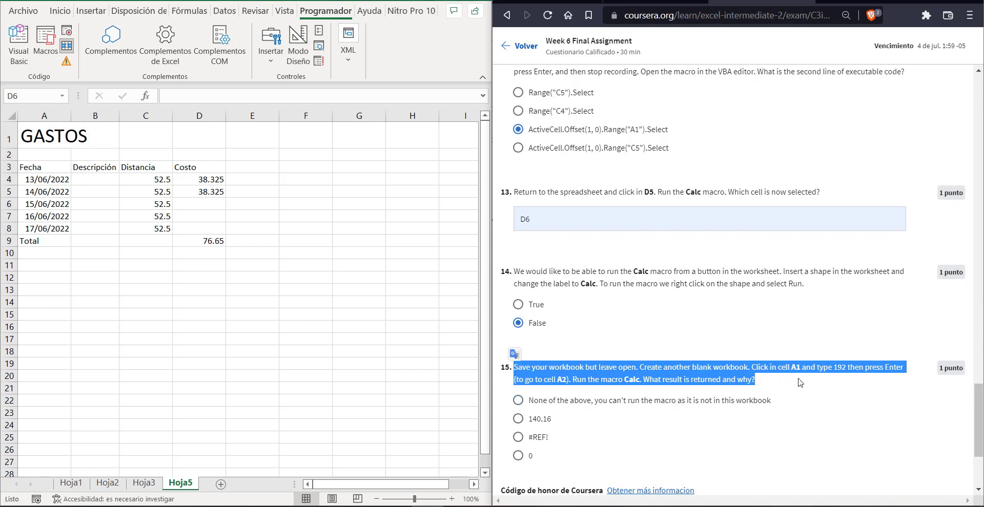
{"action": "left_click", "coordinate": [772, 385]}
Step: Create a new blank workbook and enter 192 in cell A1
{"action": "left_click", "coordinate": [28, 22]}
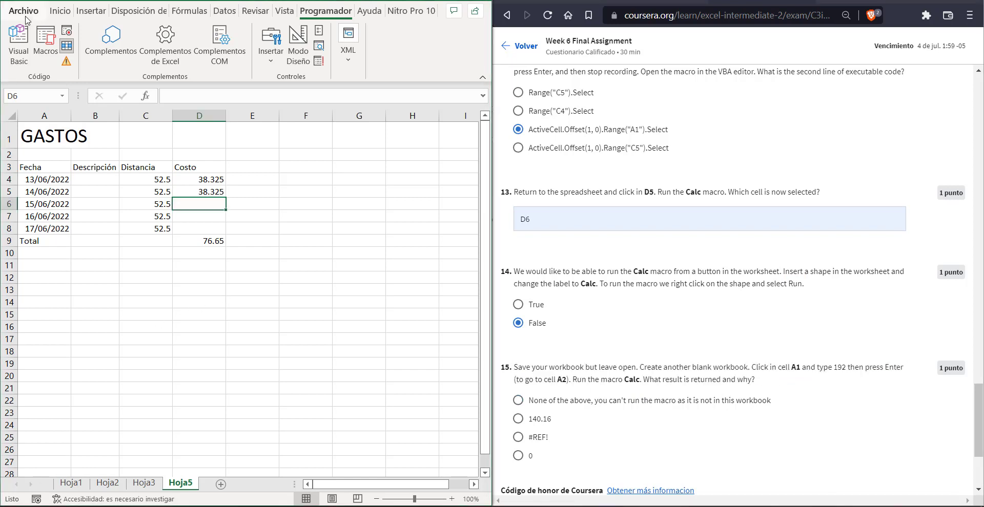
{"action": "left_click", "coordinate": [23, 10]}
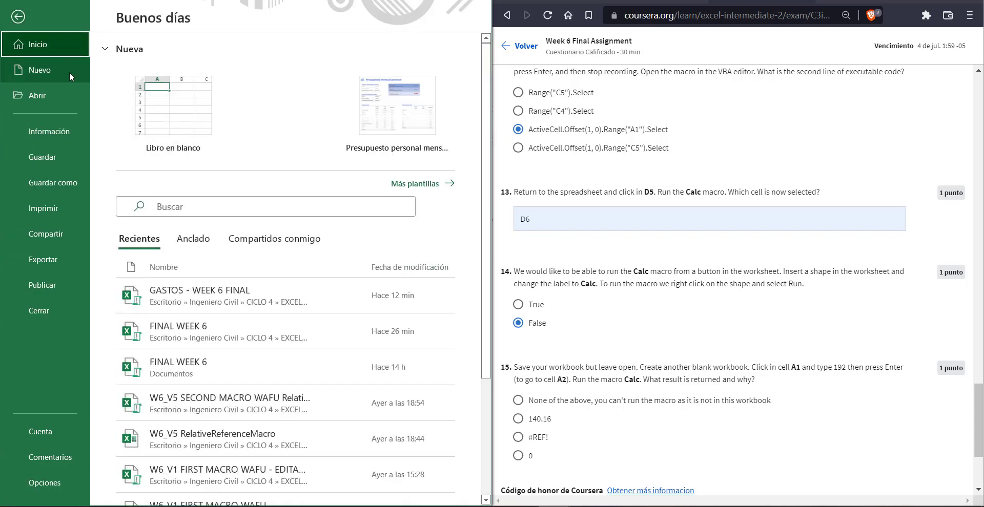
{"action": "left_click", "coordinate": [64, 72]}
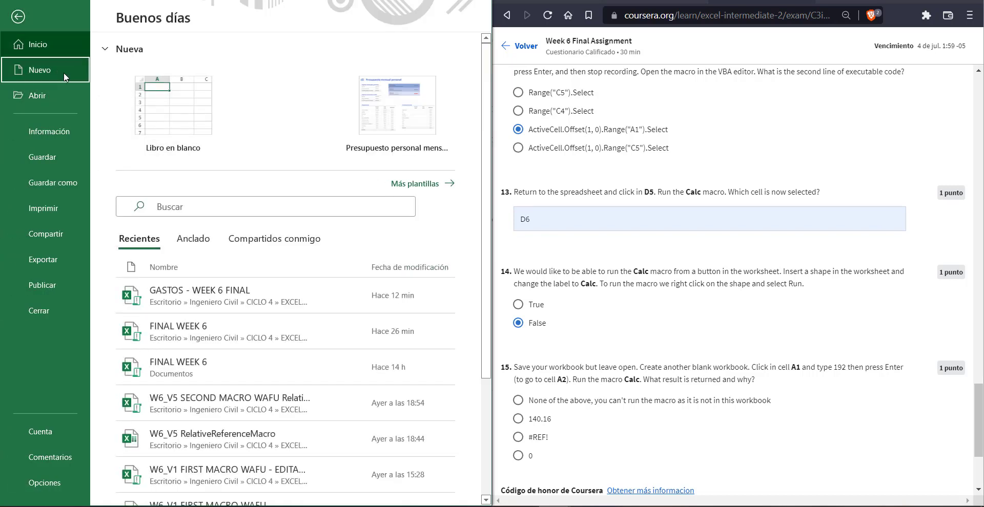
{"action": "left_click", "coordinate": [176, 108]}
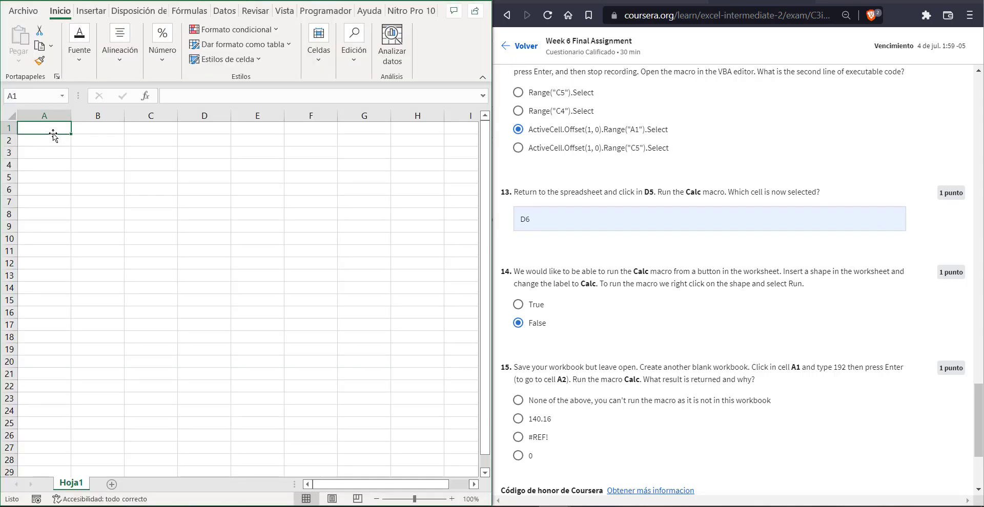
{"action": "type", "text": "192"}
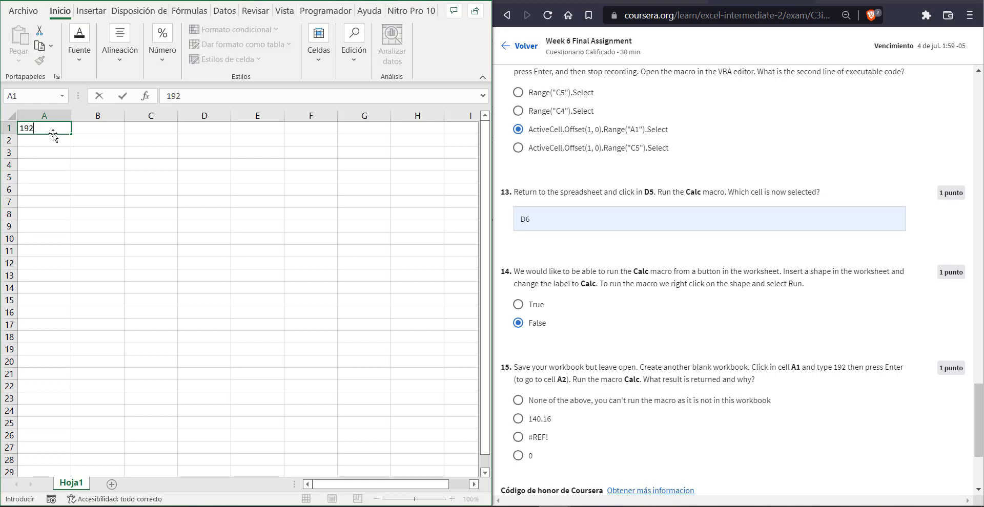
{"action": "key", "text": "Return"}
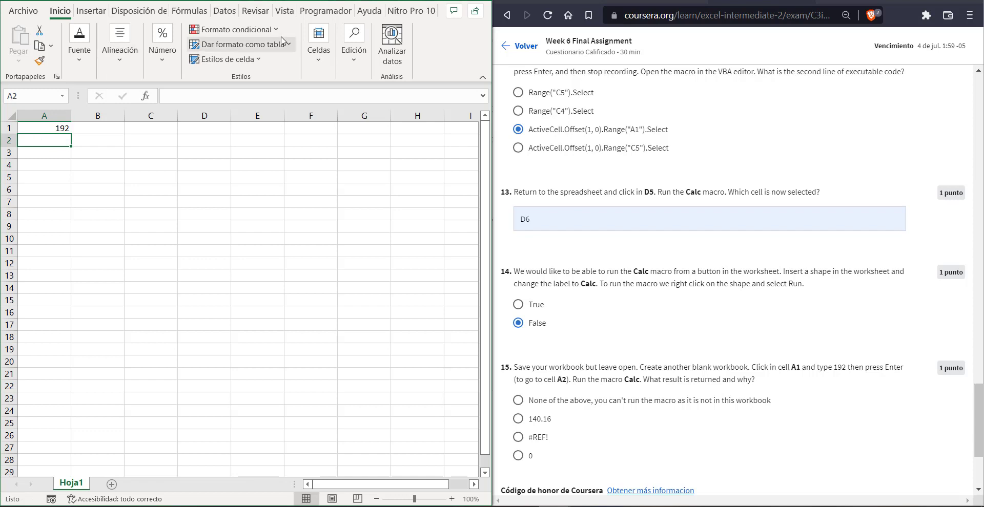
Step: Run the Calc macro from GASTOS - WEEK 6 FINAL.xlsm on cell A2 of the new workbook
{"action": "left_click", "coordinate": [326, 10]}
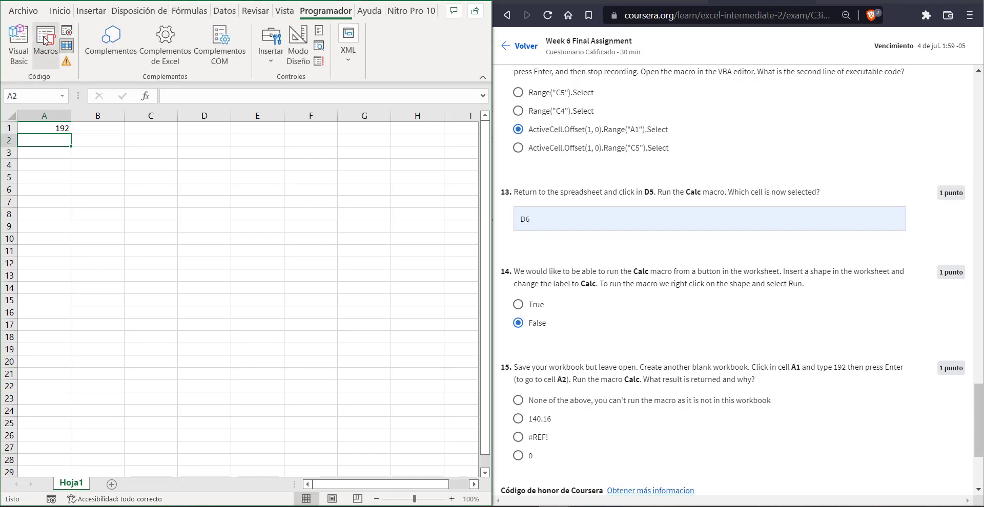
{"action": "left_click", "coordinate": [45, 41]}
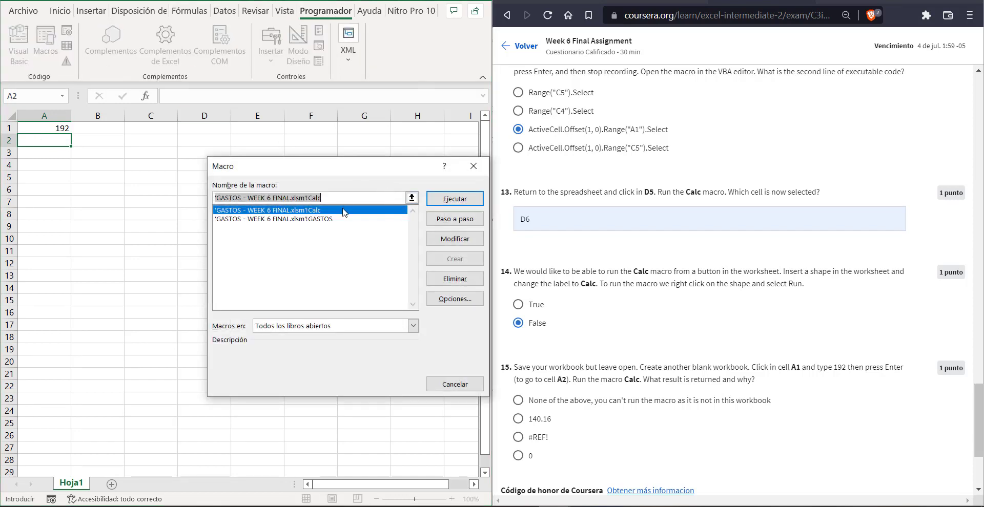
{"action": "left_click", "coordinate": [455, 199]}
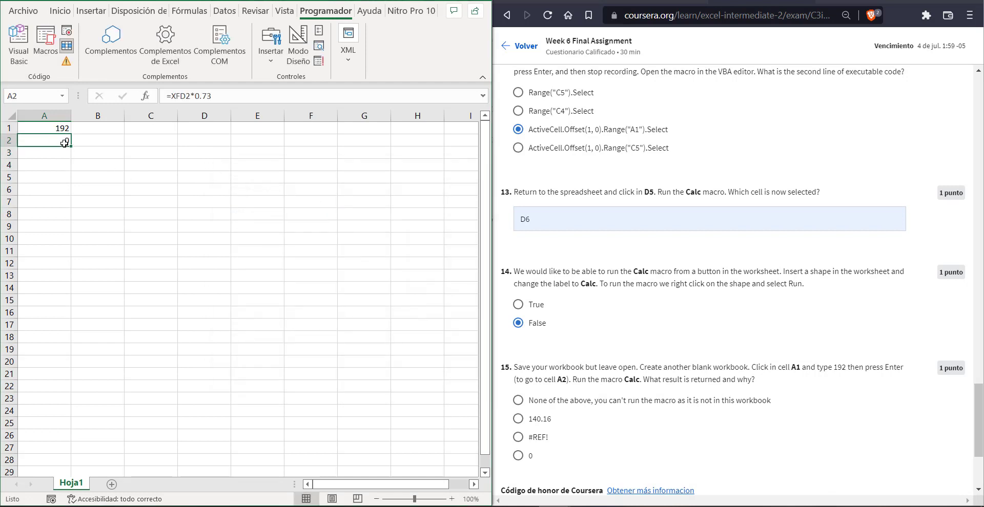
Step: Answer question 15 with 0 and review the graded answers of the Week 6 Final Assignment through question 15
{"action": "left_click", "coordinate": [519, 456]}
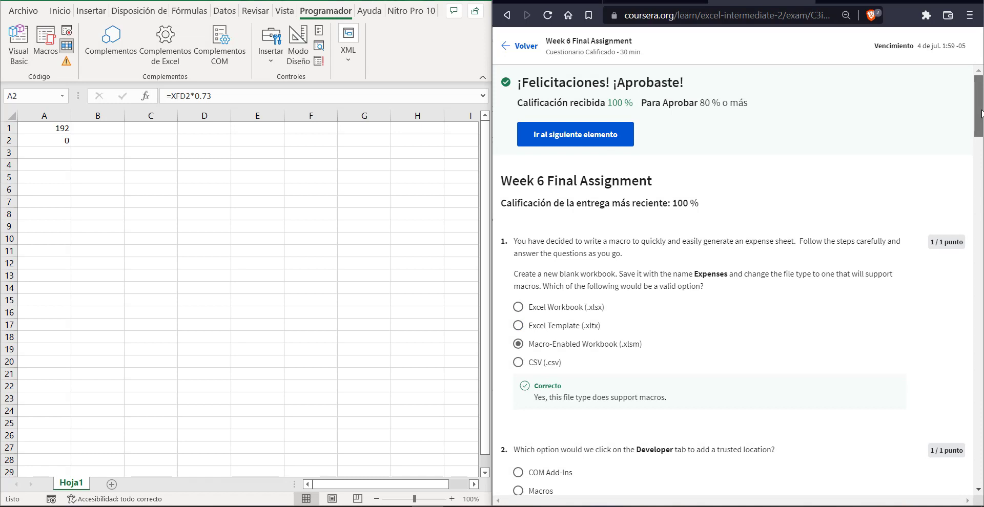
{"action": "left_click_drag", "start_coordinate": [980, 113], "coordinate": [952, 467]}
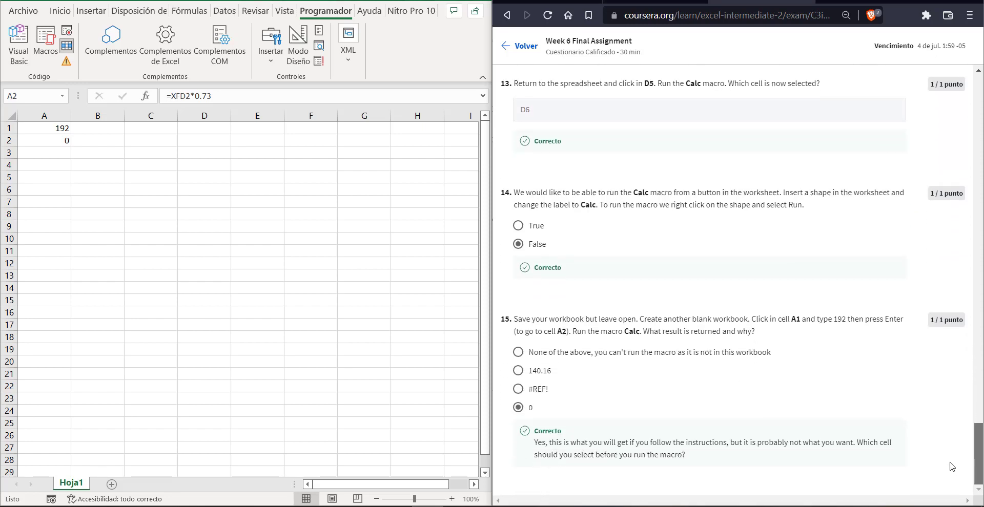